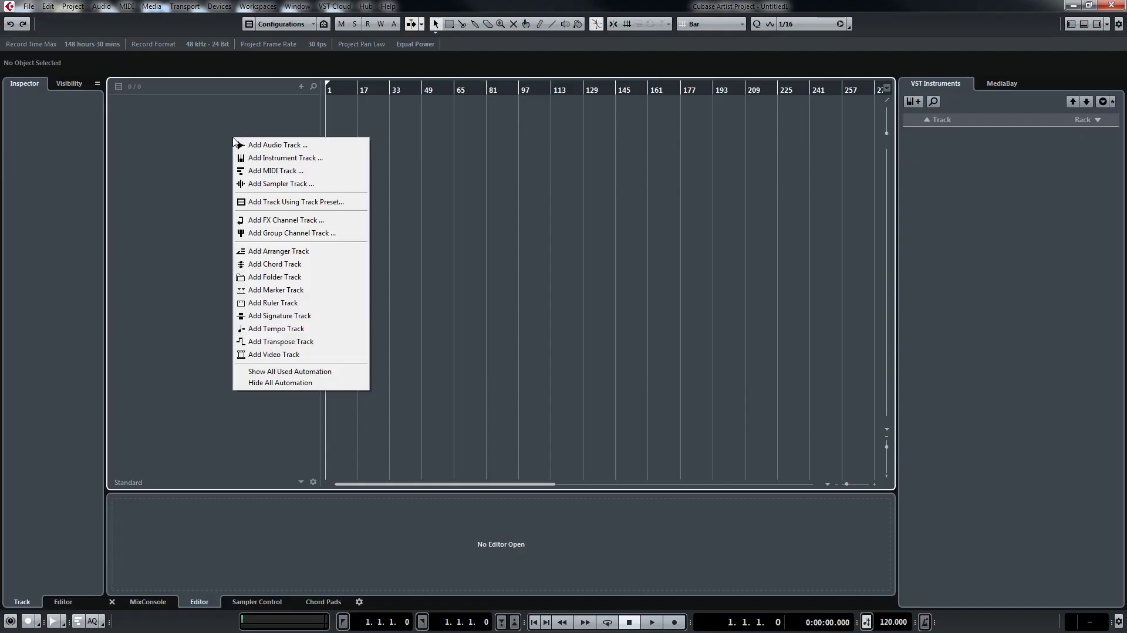
- Add two new MIDI tracks to the project
{"action": "left_click", "coordinate": [262, 171]}
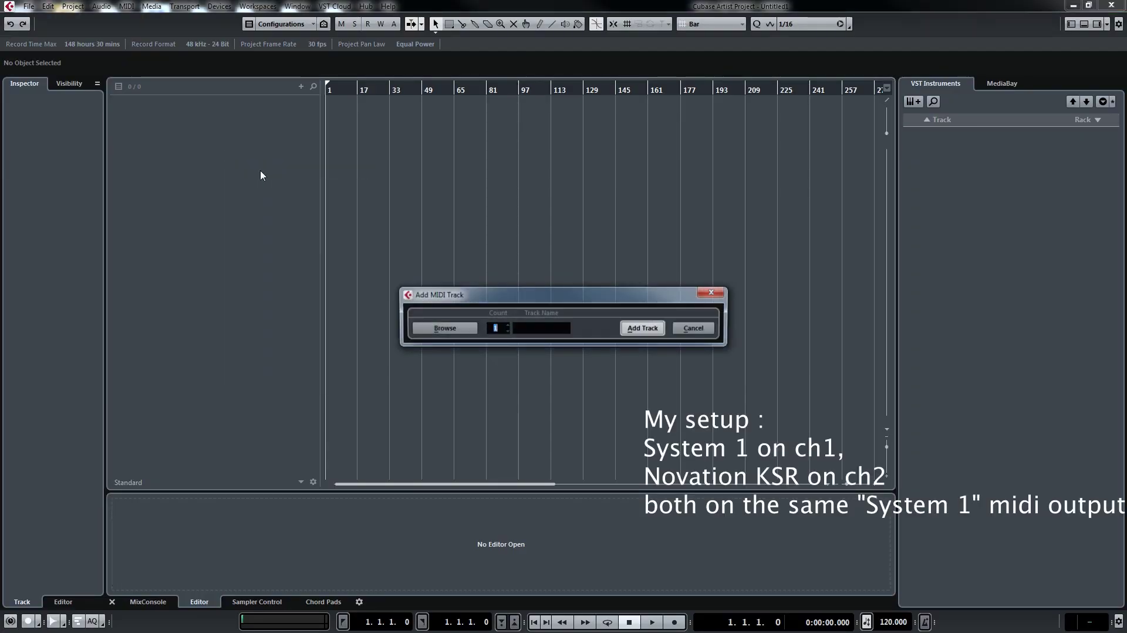
{"action": "left_click", "coordinate": [508, 328]}
{"action": "left_click", "coordinate": [644, 328]}
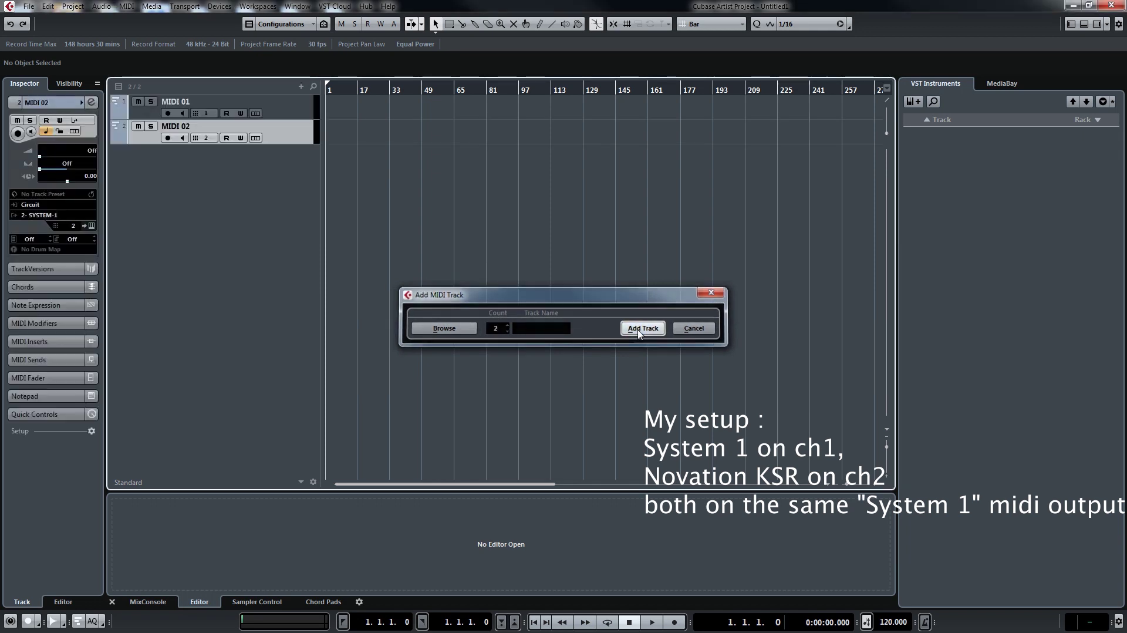
- Rename the two new MIDI tracks to s1 and s2
{"action": "double_click", "coordinate": [176, 102]}
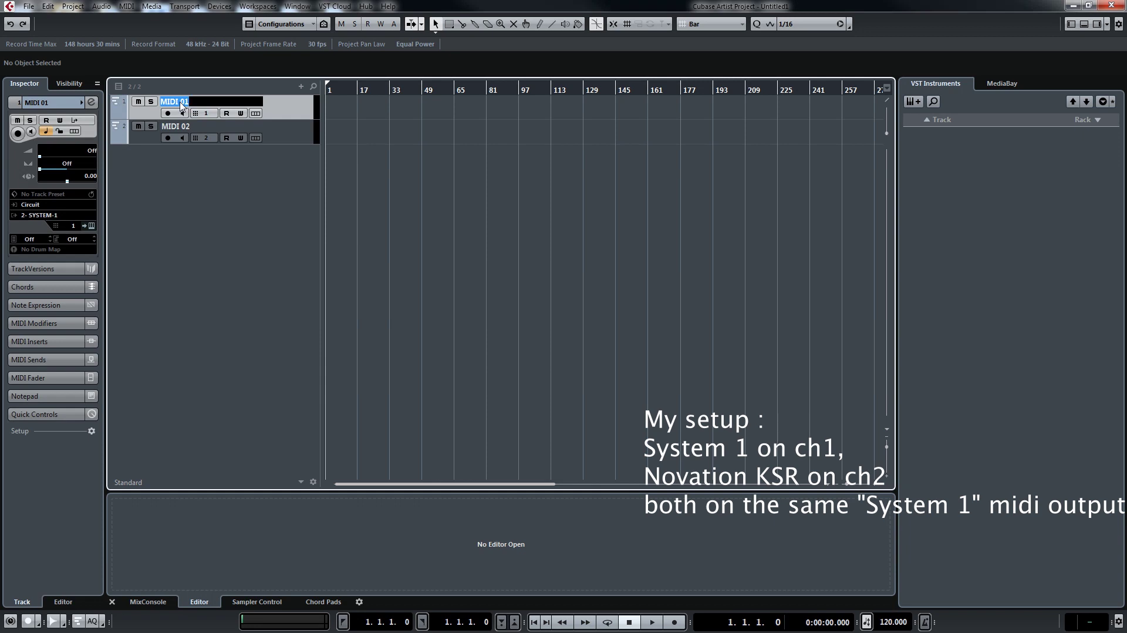
{"action": "type", "text": "S1"}
{"action": "key", "text": "Return"}
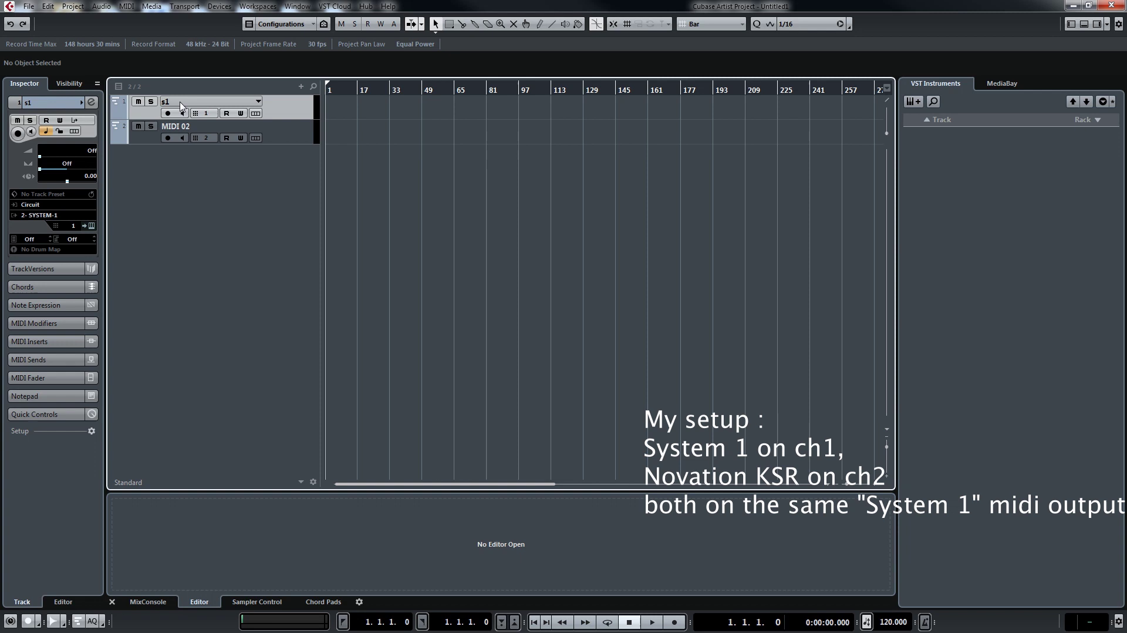
{"action": "left_click", "coordinate": [172, 132]}
{"action": "double_click", "coordinate": [172, 127]}
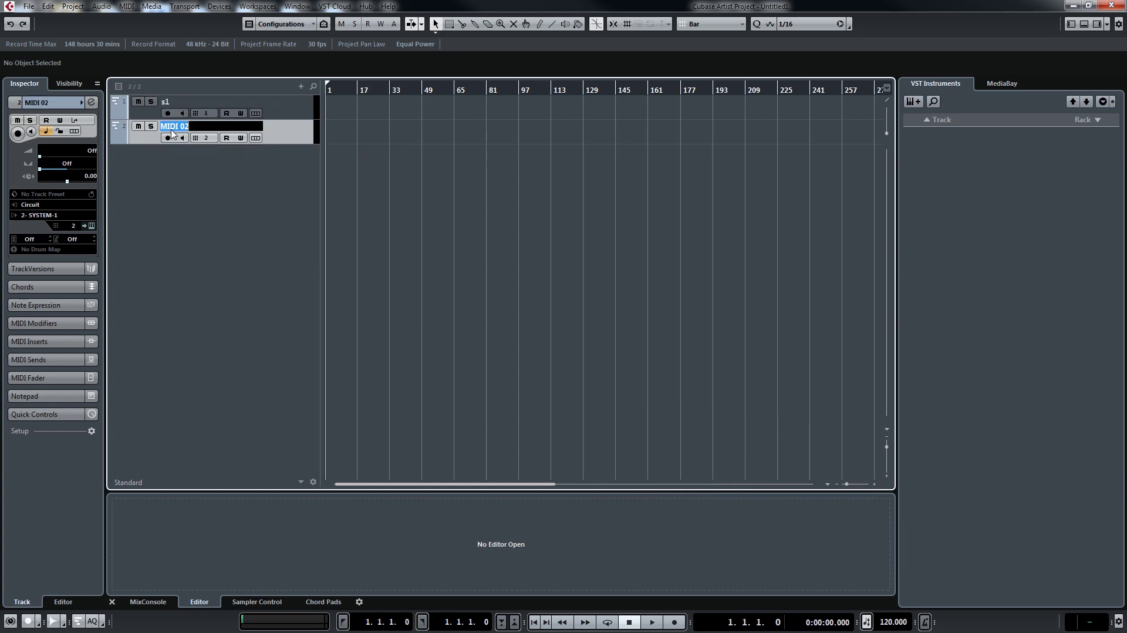
{"action": "type", "text": "s2"}
{"action": "key", "text": "Return"}
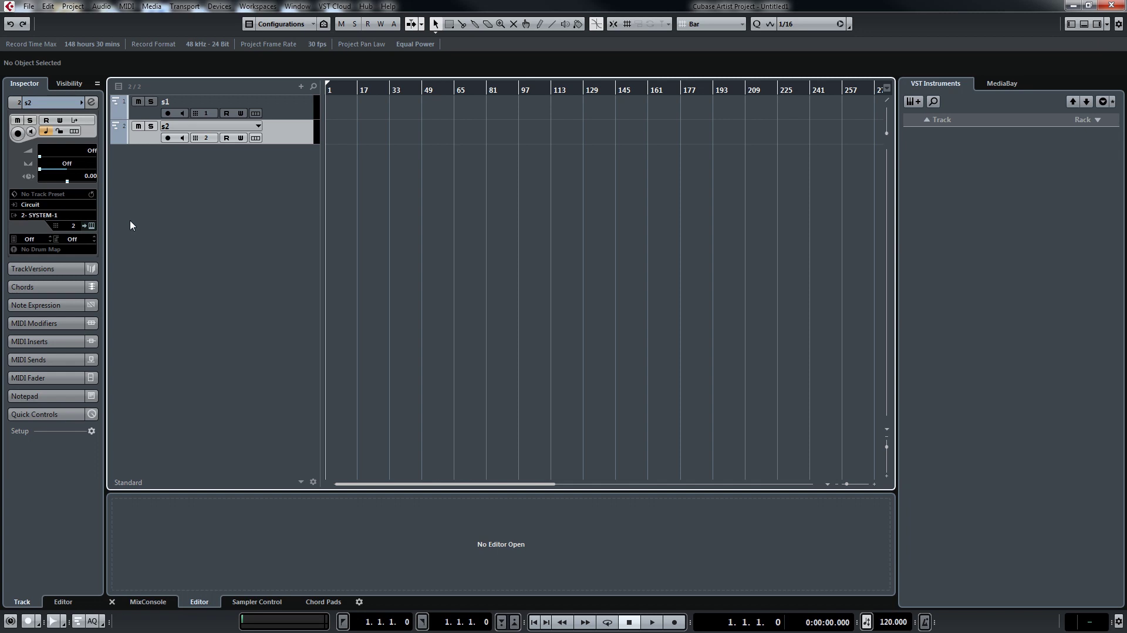
- Route s1's MIDI input from Arturia BeatStep Pro and its output to Circuit
{"action": "left_click", "coordinate": [169, 103]}
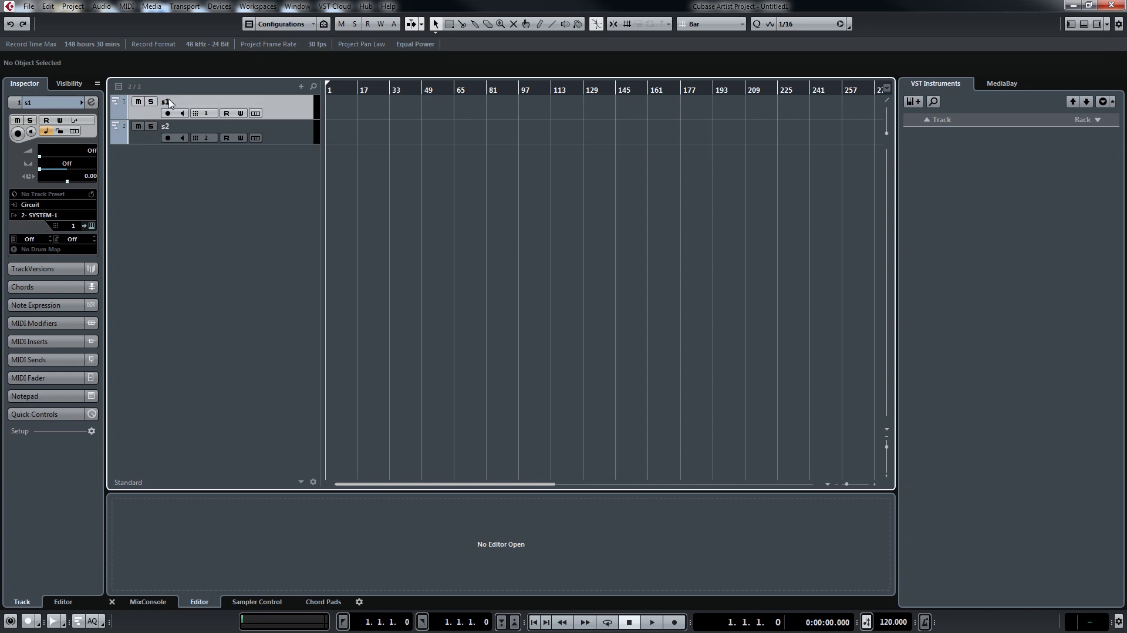
{"action": "left_click", "coordinate": [31, 206]}
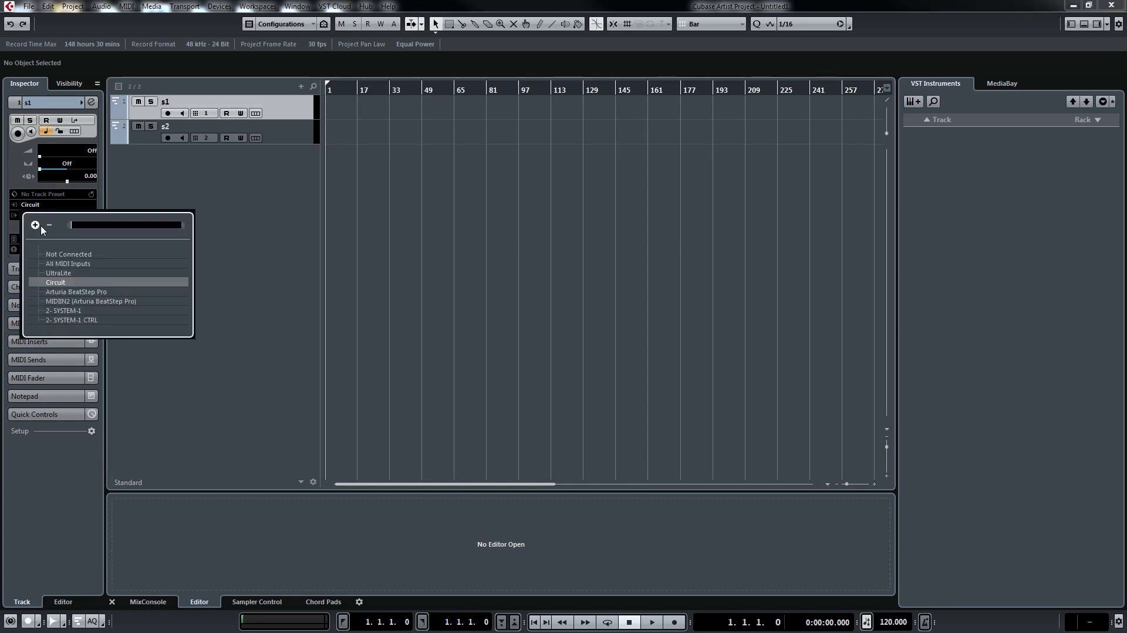
{"action": "left_click", "coordinate": [60, 292]}
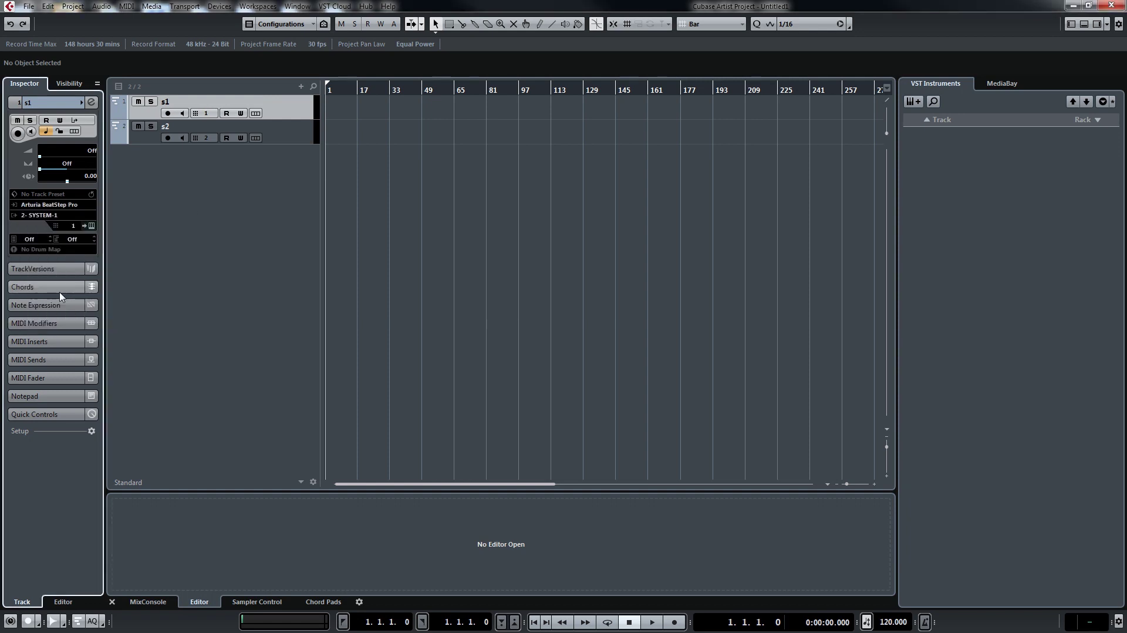
{"action": "left_click", "coordinate": [56, 215]}
{"action": "left_click", "coordinate": [56, 295]}
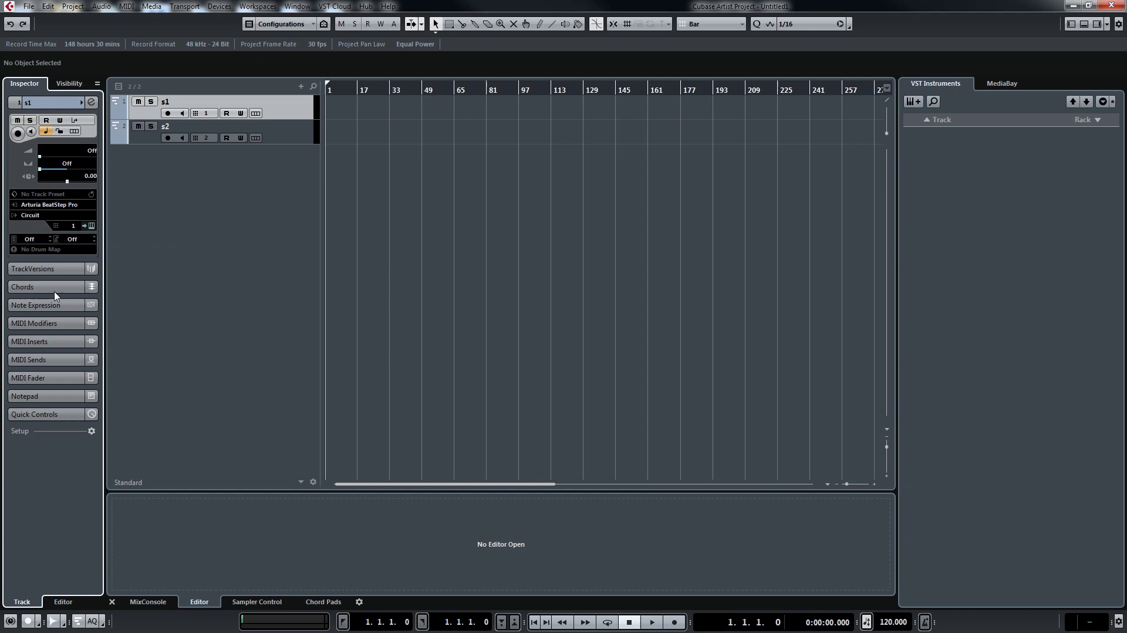
- Route s2's MIDI input from Arturia BeatStep Pro and its output to Circuit
{"action": "left_click", "coordinate": [170, 129]}
{"action": "left_click", "coordinate": [57, 205]}
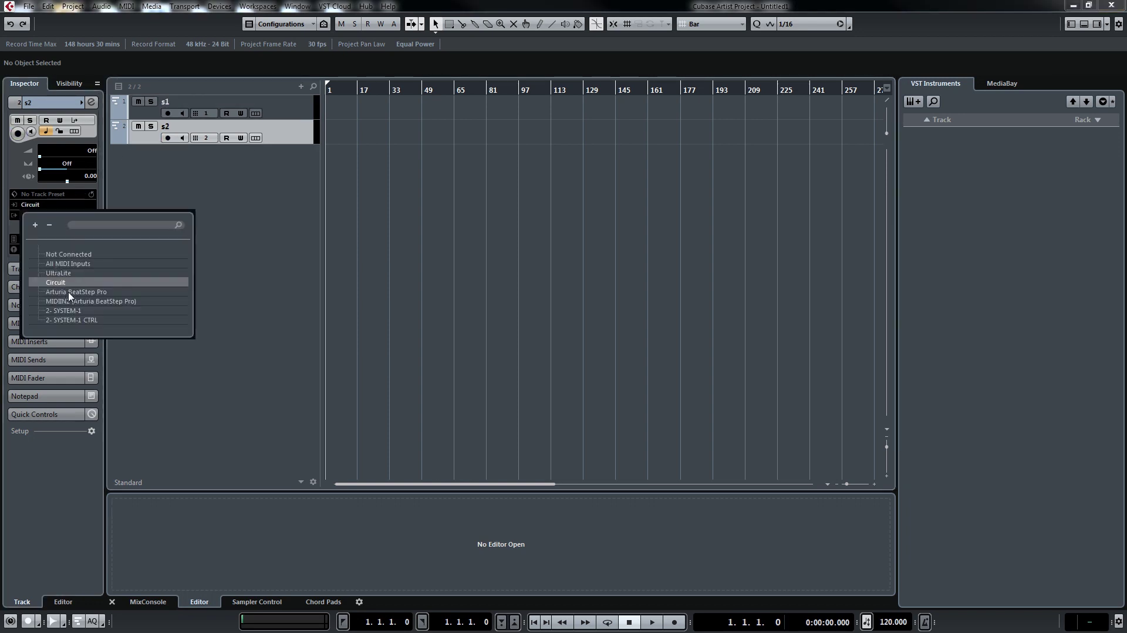
{"action": "left_click", "coordinate": [72, 293]}
{"action": "left_click", "coordinate": [54, 215]}
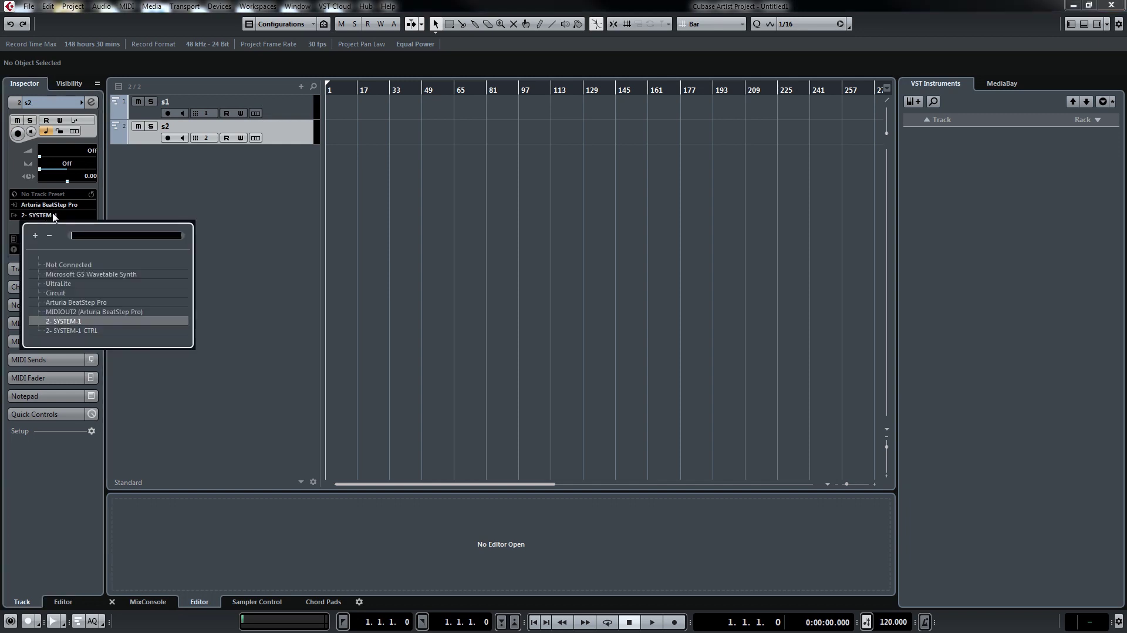
{"action": "left_click", "coordinate": [64, 293]}
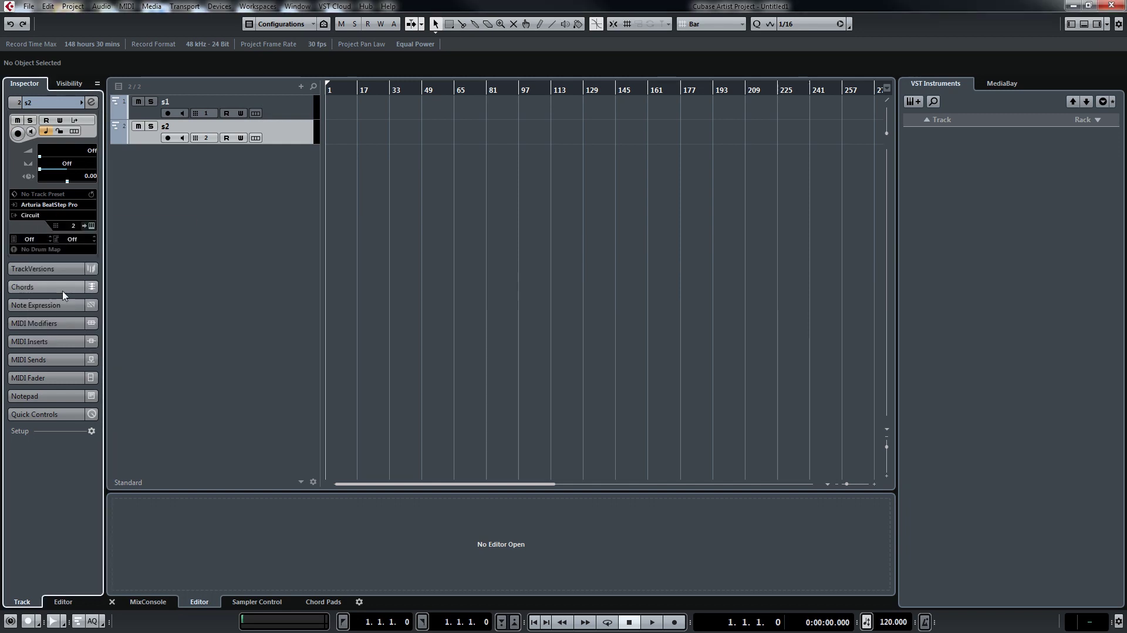
{"action": "left_click", "coordinate": [196, 232]}
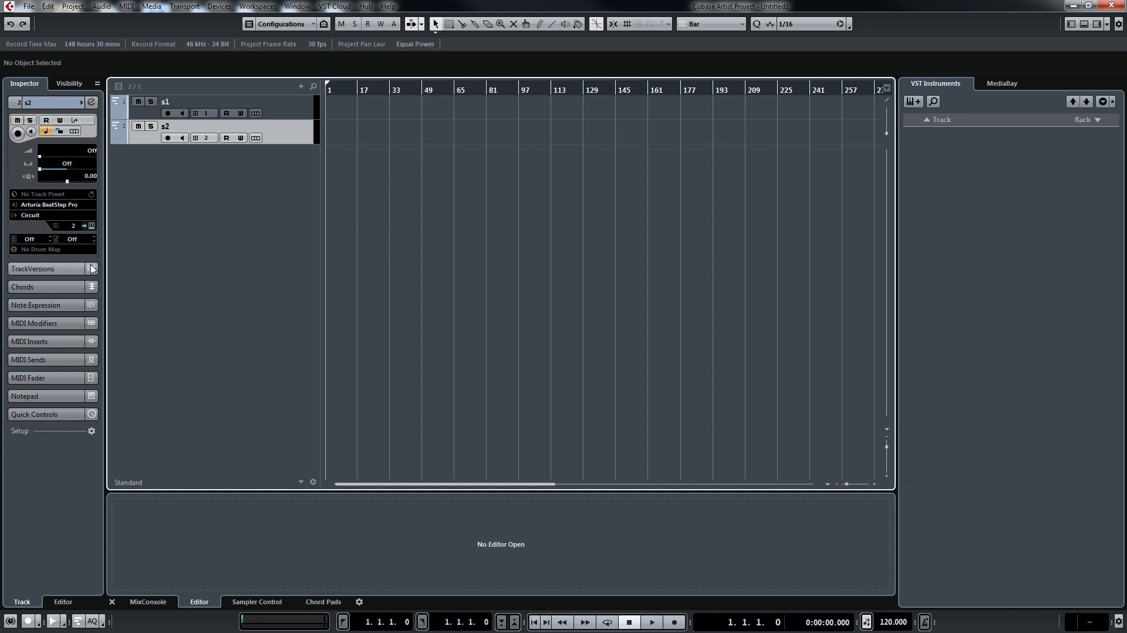
- Load MIDI Modifiers into s2's first MIDI send, enable it, and route it to 2- SYSTEM-1
{"action": "left_click", "coordinate": [59, 324]}
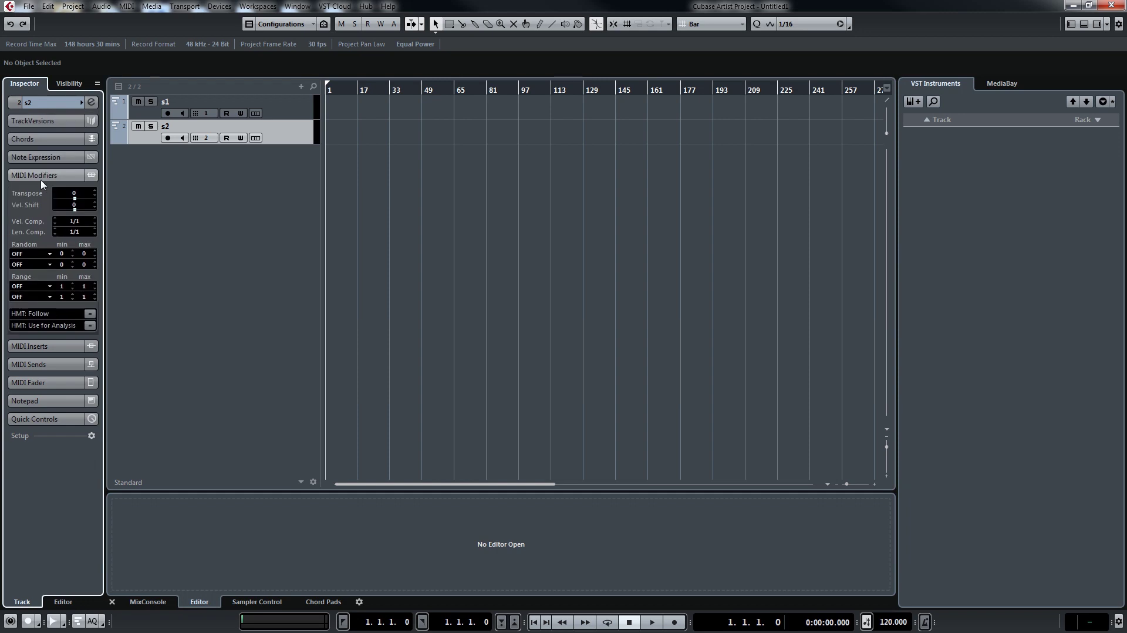
{"action": "left_click", "coordinate": [51, 366]}
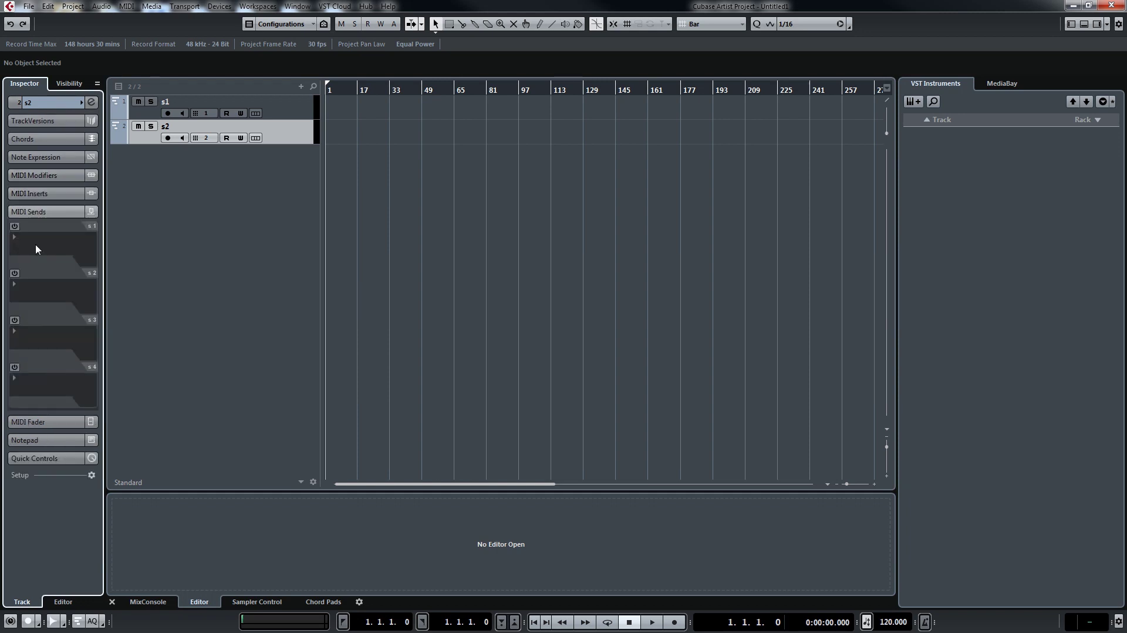
{"action": "left_click", "coordinate": [35, 240]}
{"action": "left_click", "coordinate": [51, 395]}
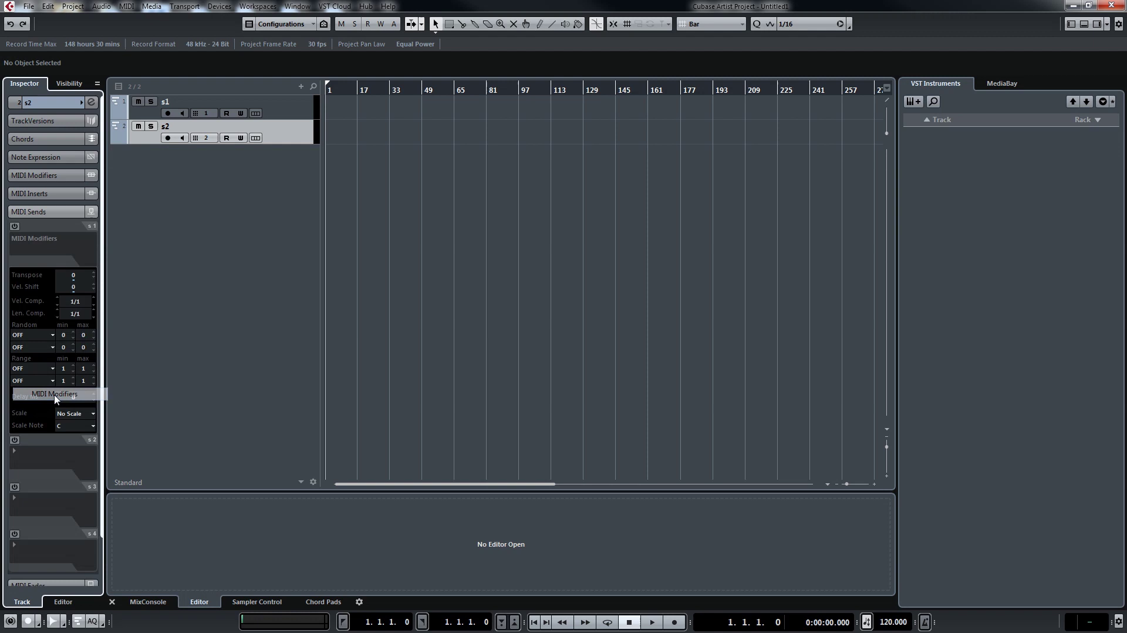
{"action": "left_click", "coordinate": [14, 226]}
{"action": "left_click", "coordinate": [38, 250]}
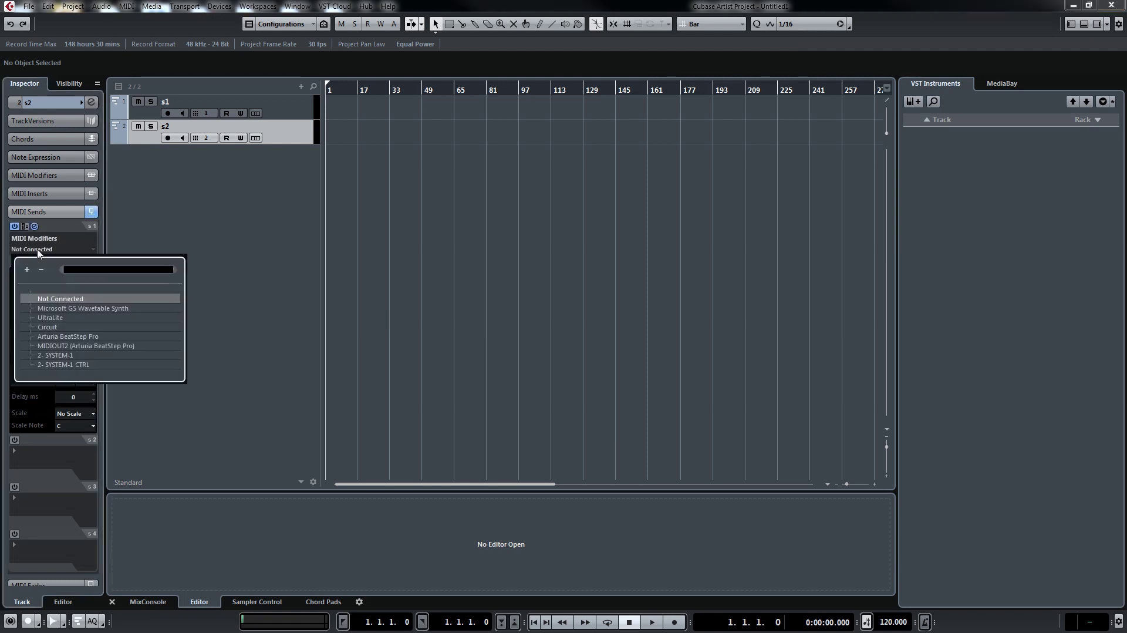
{"action": "left_click", "coordinate": [56, 356]}
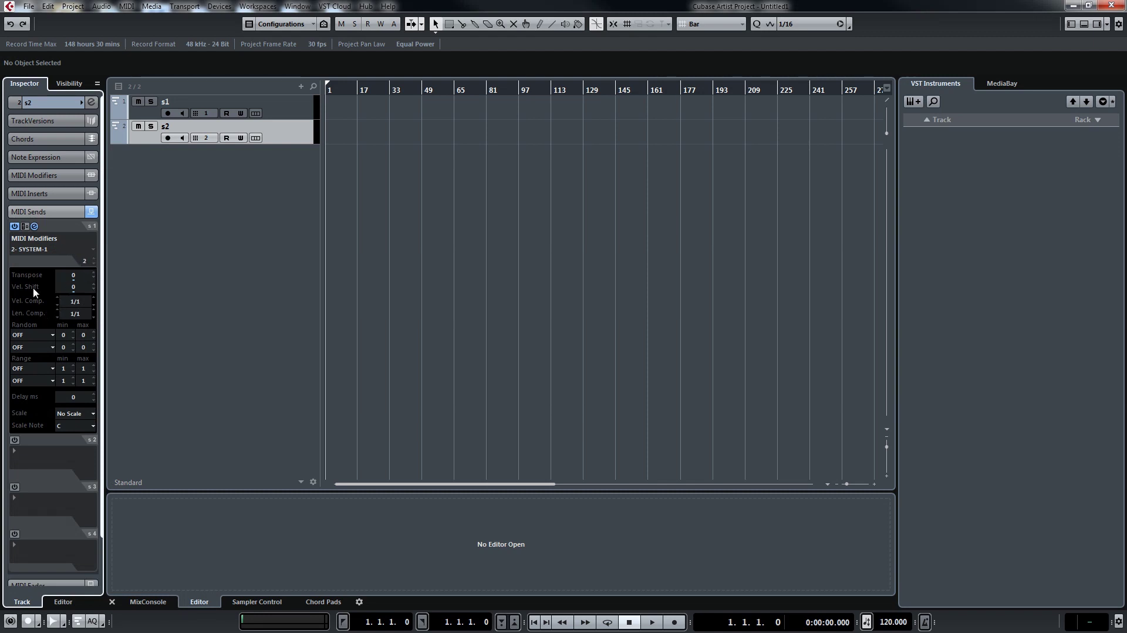
- Load MIDI Modifiers into s1's first MIDI send, enable it, and route it to 2- SYSTEM-1
{"action": "left_click", "coordinate": [170, 107]}
{"action": "left_click", "coordinate": [18, 237]}
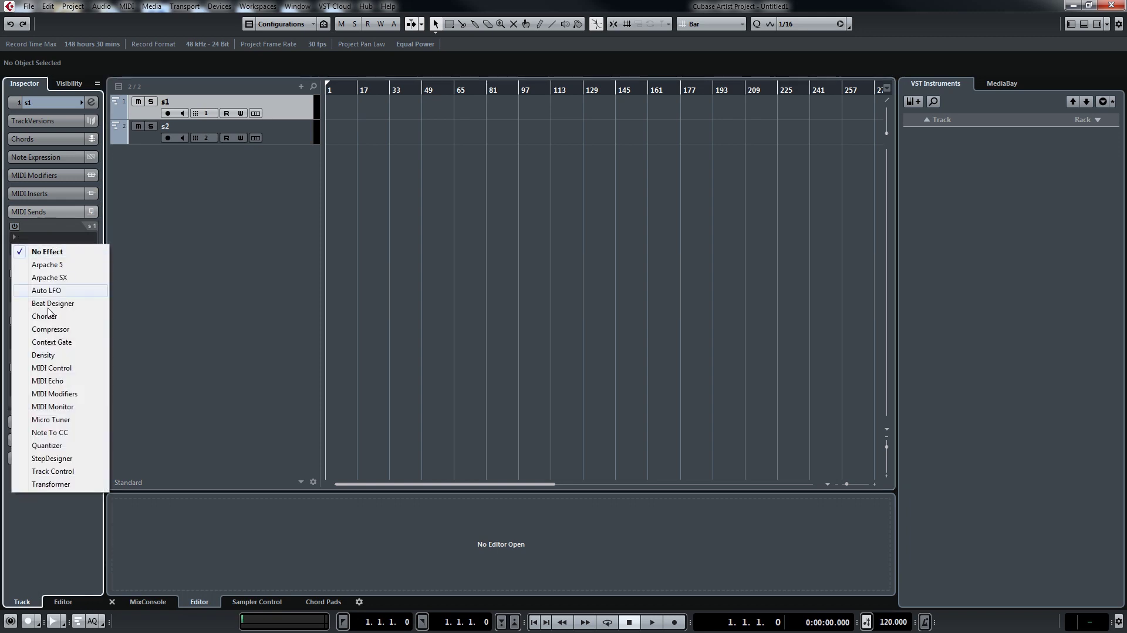
{"action": "left_click", "coordinate": [52, 391]}
{"action": "left_click", "coordinate": [15, 228]}
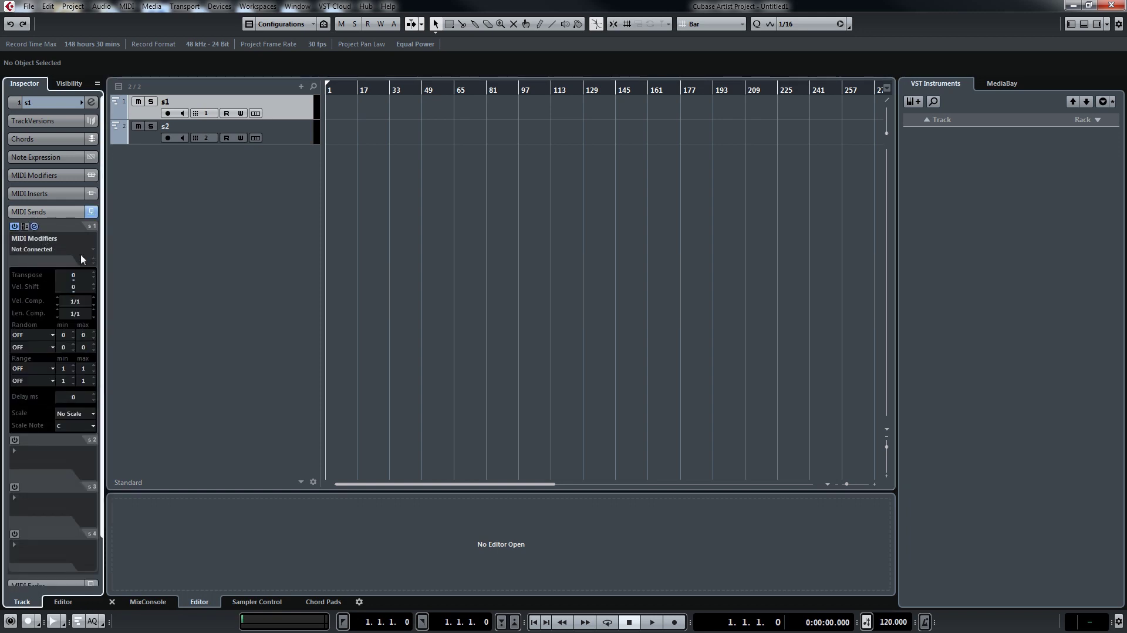
{"action": "left_click", "coordinate": [54, 249]}
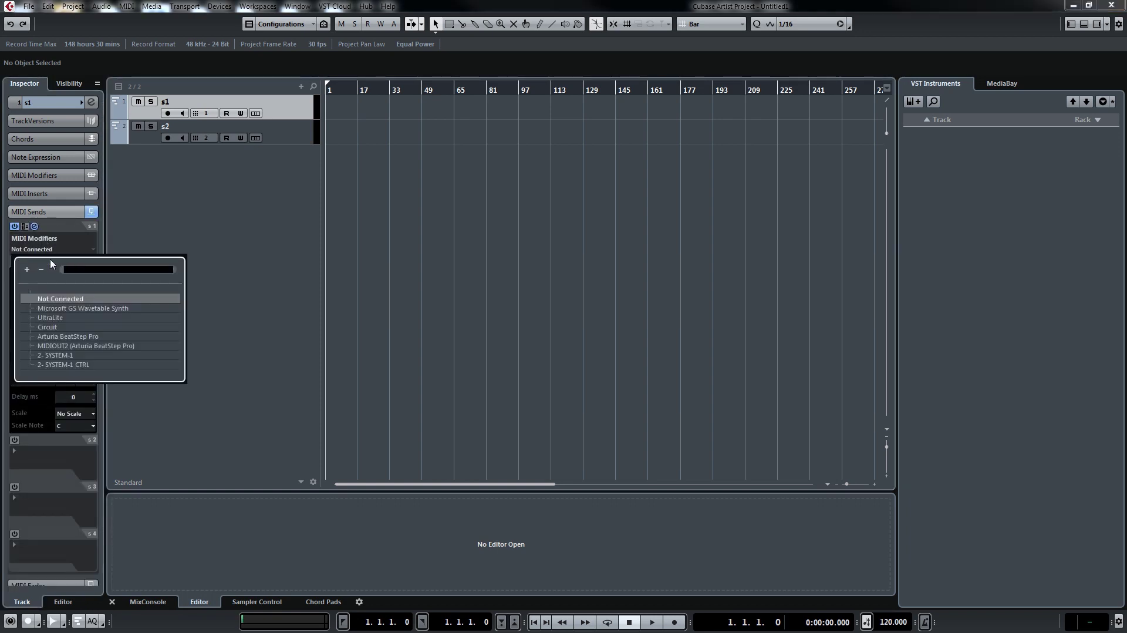
{"action": "left_click", "coordinate": [65, 356]}
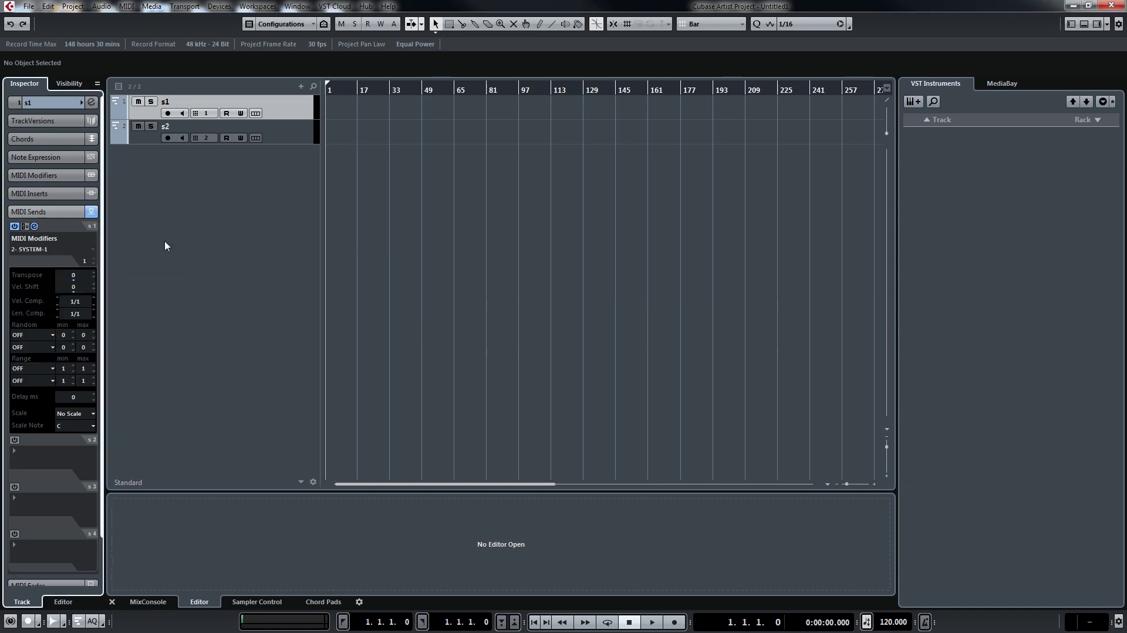
- Toggle record-enable on tracks s1 and s2 to check their arming
{"action": "left_click", "coordinate": [168, 113]}
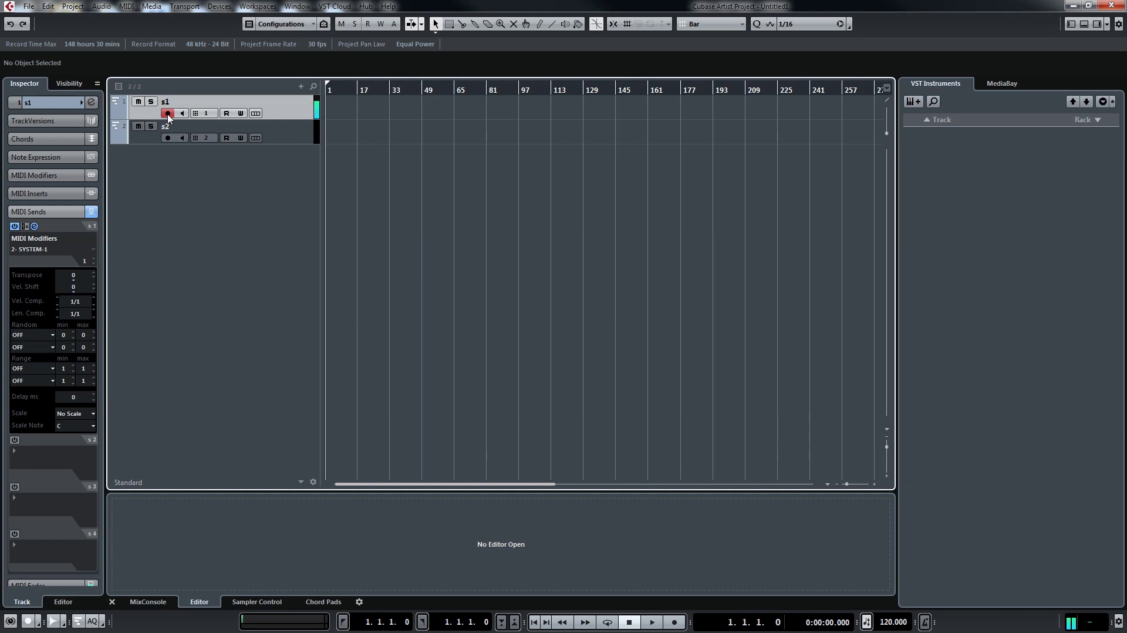
{"action": "left_click", "coordinate": [167, 115]}
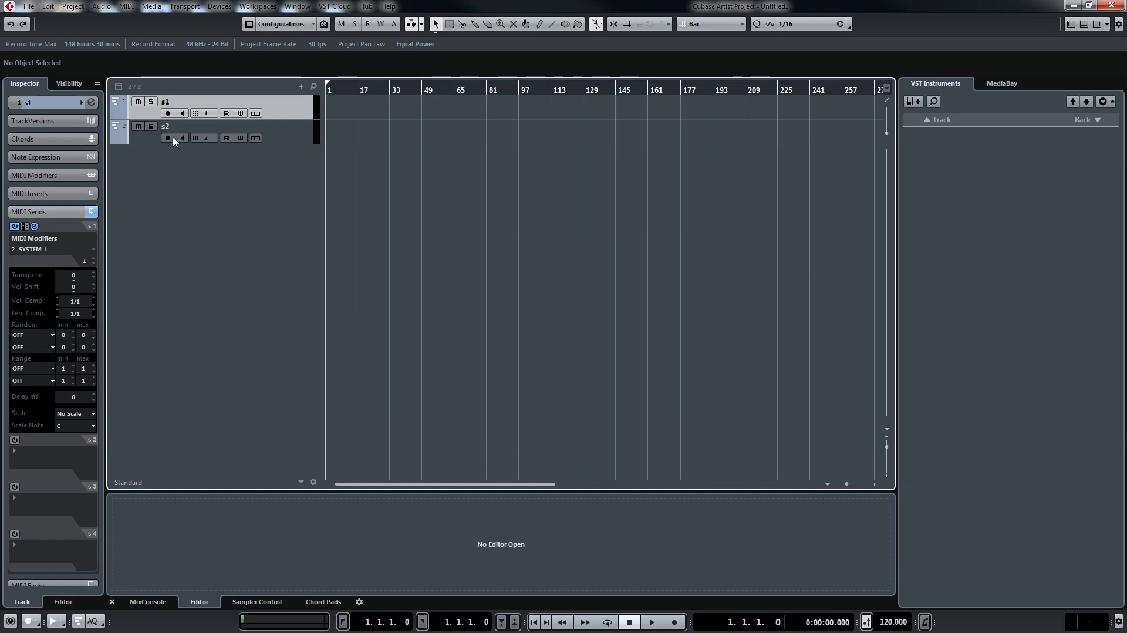
{"action": "left_click", "coordinate": [169, 137]}
{"action": "left_click", "coordinate": [168, 138]}
{"action": "left_click", "coordinate": [168, 114]}
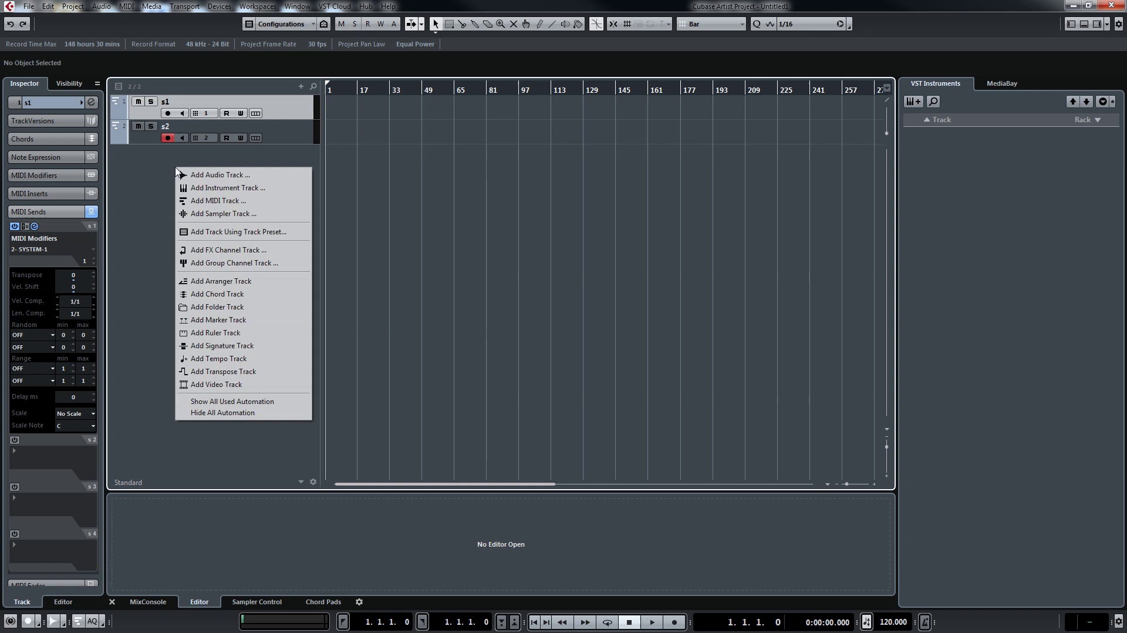
- Add two more MIDI tracks and move them below s2, MIDI 01 above MIDI 02
{"action": "left_click", "coordinate": [216, 201]}
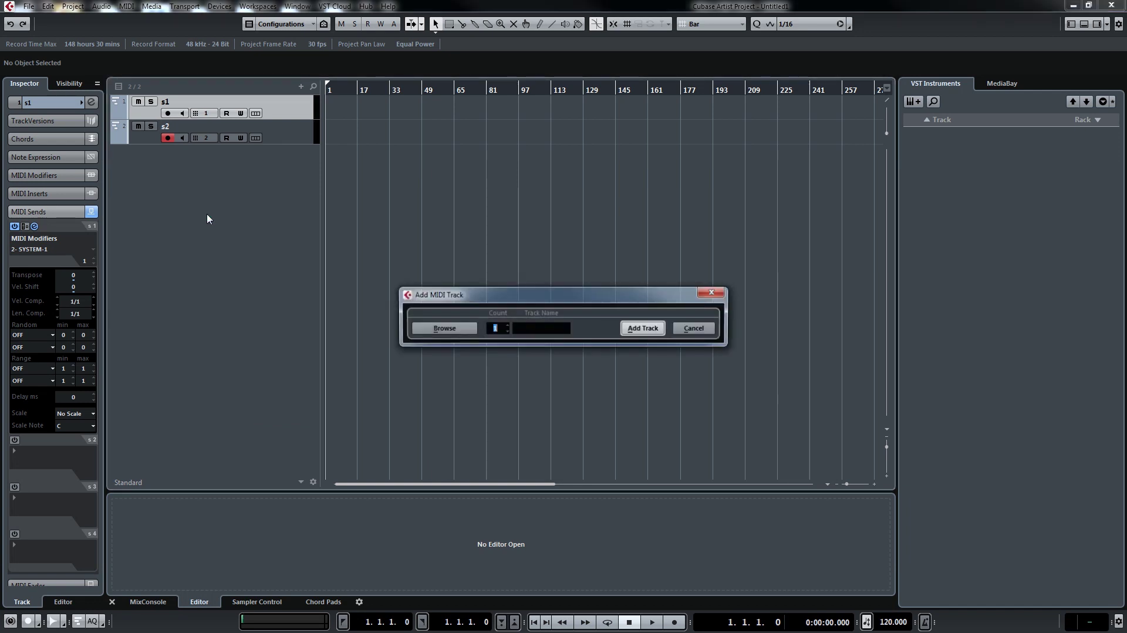
{"action": "left_click", "coordinate": [507, 325]}
{"action": "left_click", "coordinate": [643, 328]}
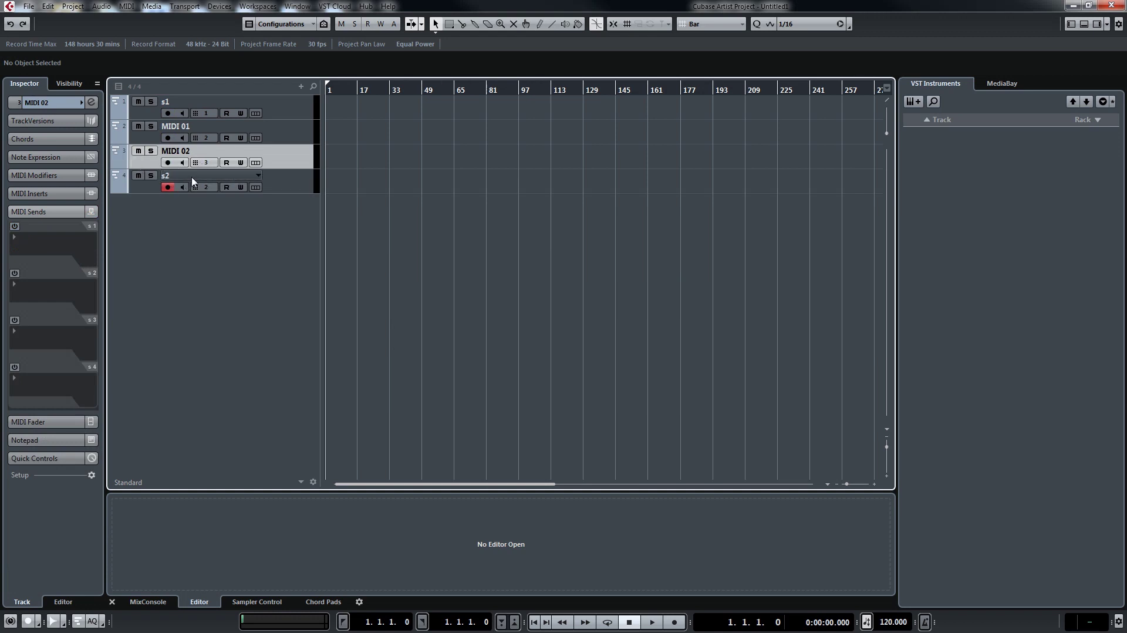
{"action": "double_click", "coordinate": [186, 151]}
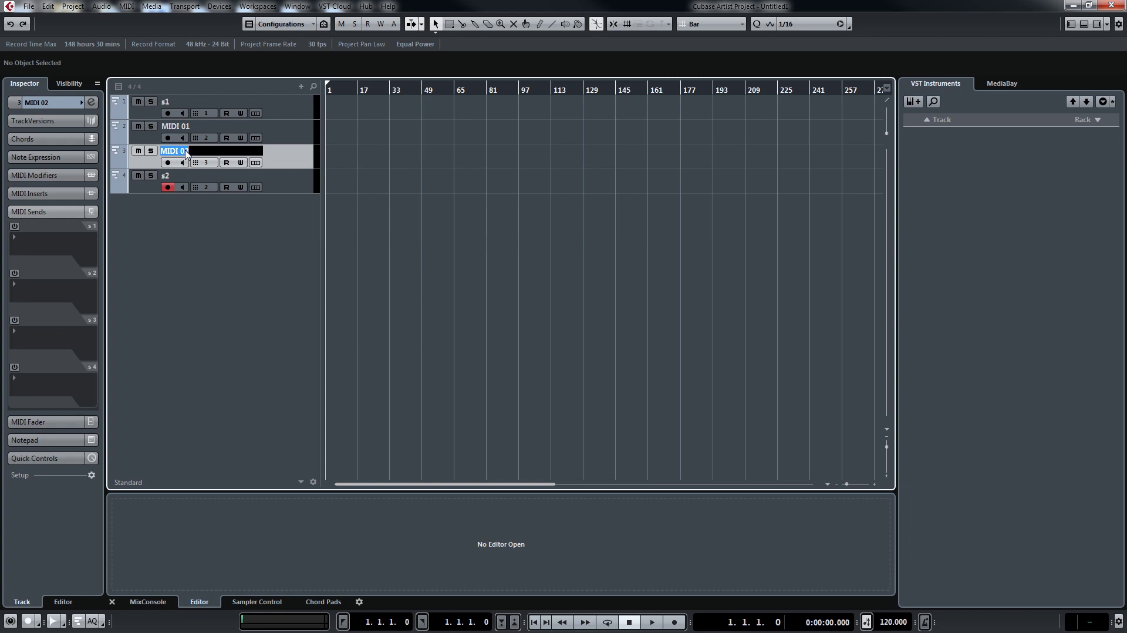
{"action": "key", "text": "Up"}
{"action": "left_click_drag", "start_coordinate": [197, 157], "coordinate": [209, 200]}
{"action": "left_click_drag", "start_coordinate": [199, 134], "coordinate": [195, 170]}
- Rename the new tracks to fromCircuit1 and fromCircuit2
{"action": "double_click", "coordinate": [184, 152]}
{"action": "type", "text": "fromCircuit1"}
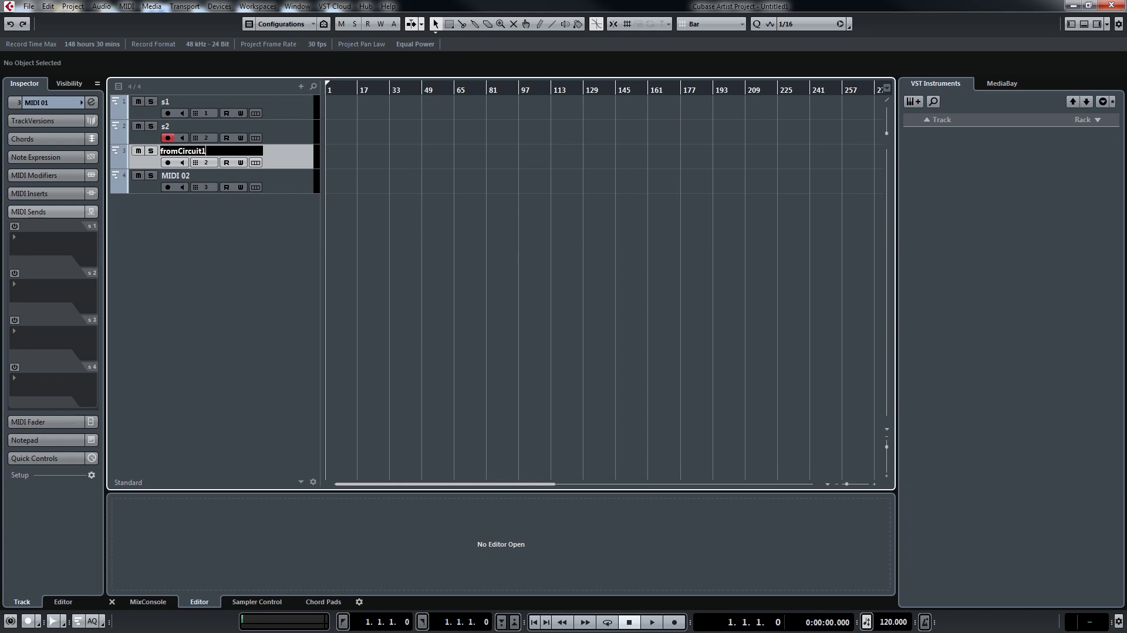
{"action": "key", "text": "Return"}
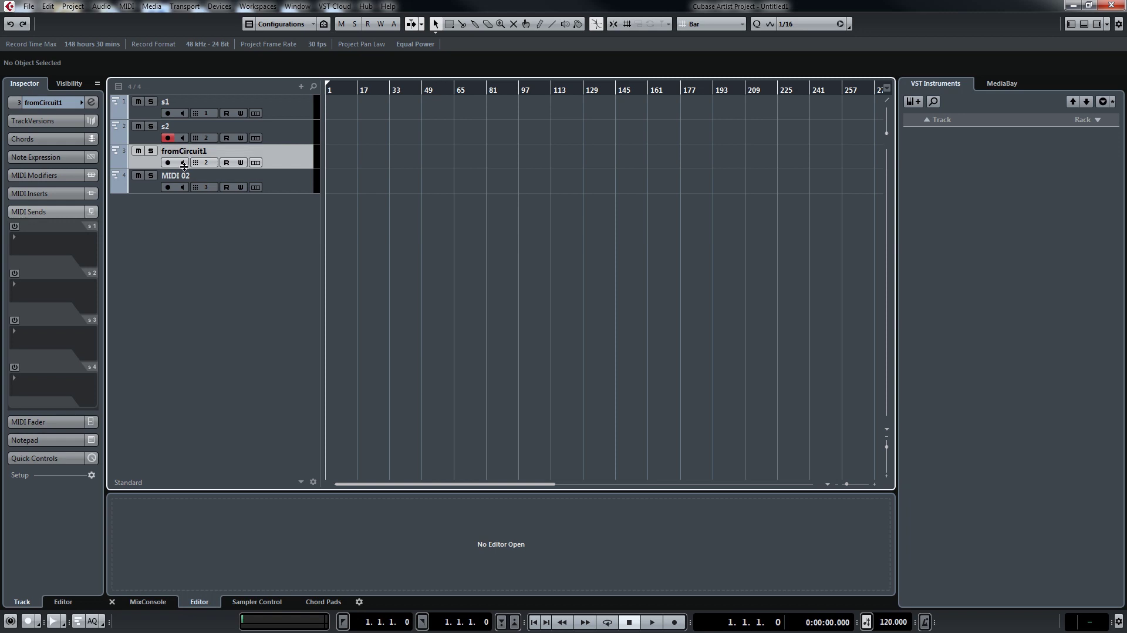
{"action": "double_click", "coordinate": [184, 176]}
{"action": "type", "text": "fromCircuit2"}
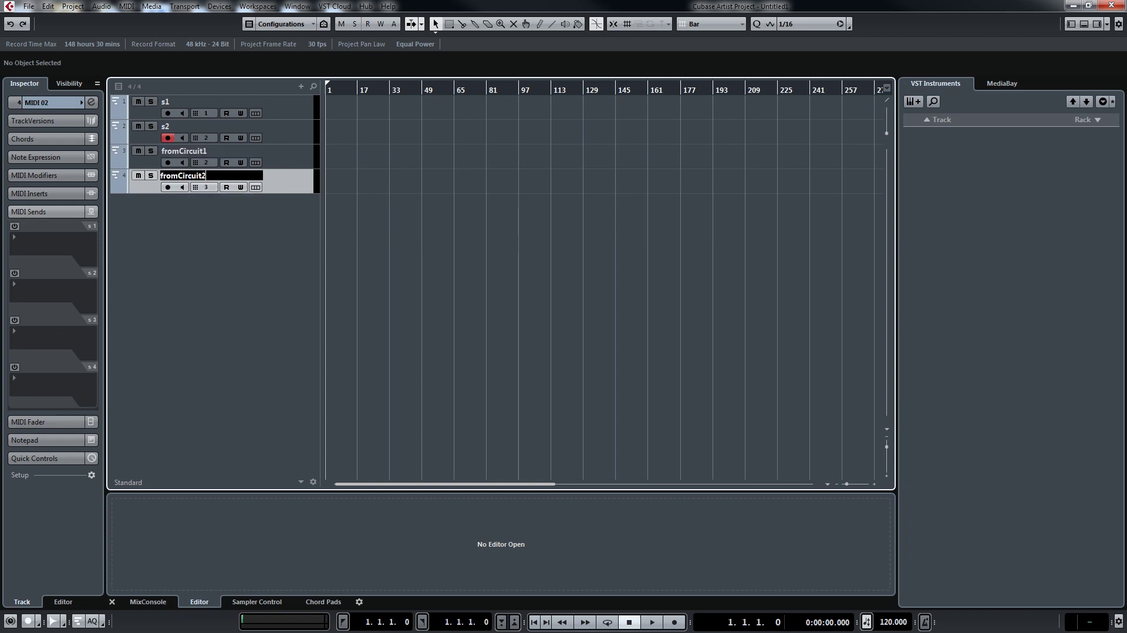
{"action": "key", "text": "Return"}
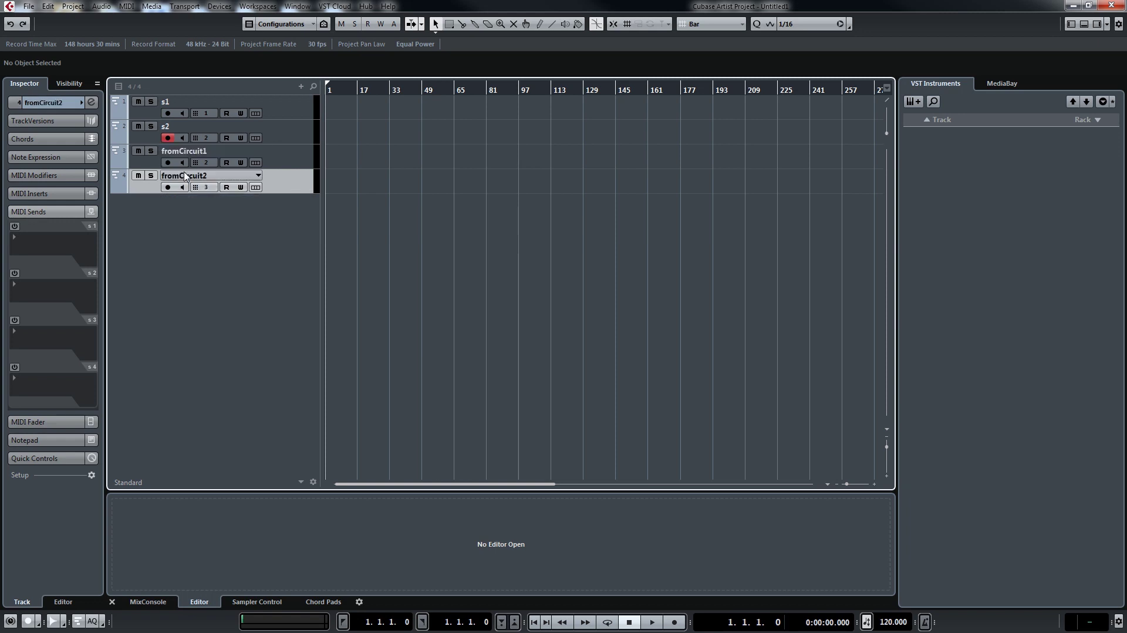
{"action": "left_click", "coordinate": [183, 155]}
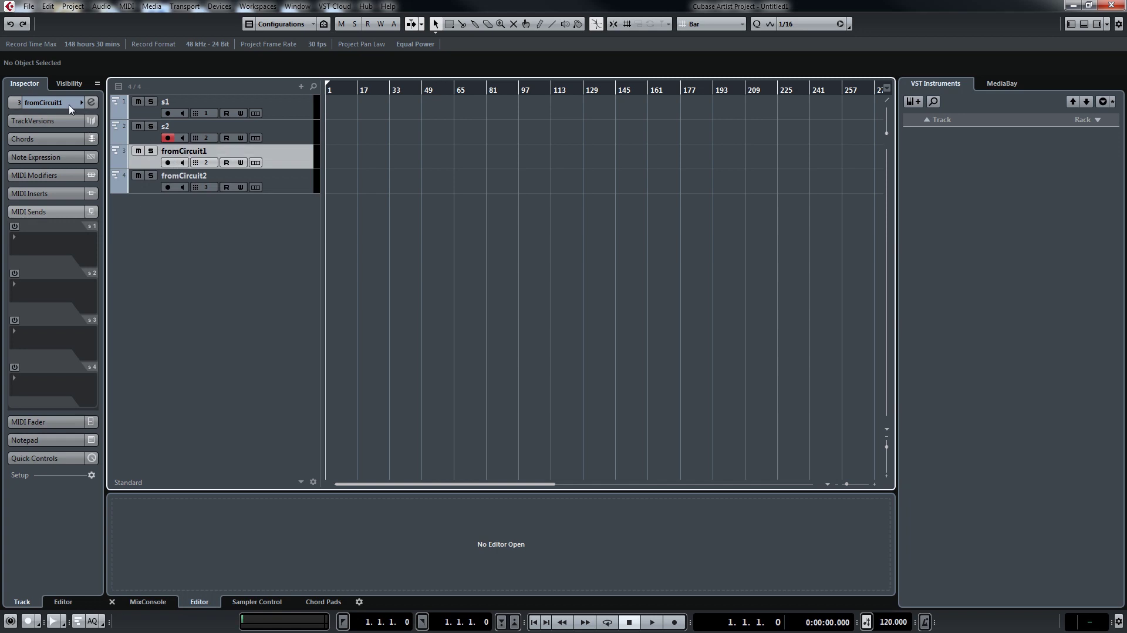
- Route fromCircuit1 from Circuit to 2- SYSTEM-1 on MIDI channel 1
{"action": "left_click", "coordinate": [47, 102]}
{"action": "left_click", "coordinate": [62, 206]}
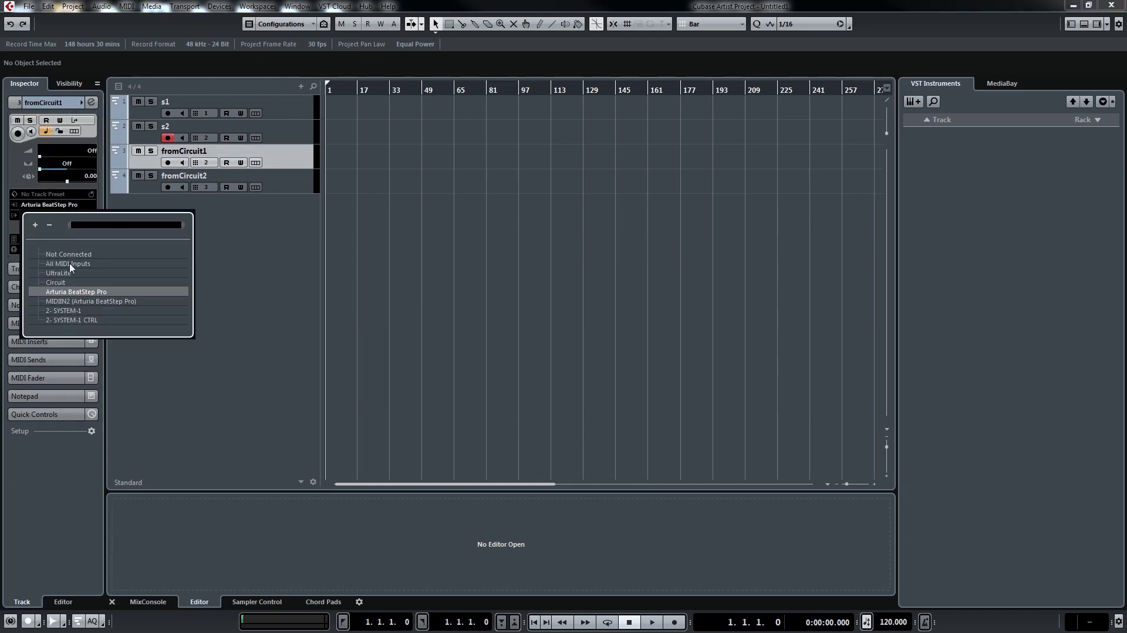
{"action": "left_click", "coordinate": [64, 282]}
{"action": "left_click", "coordinate": [61, 216]}
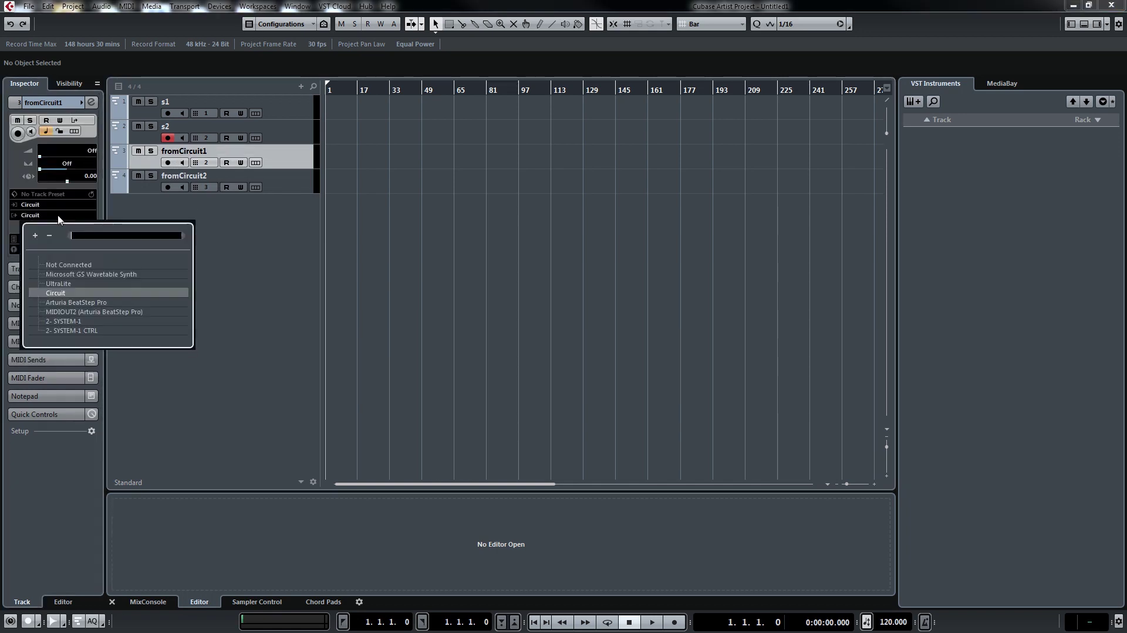
{"action": "left_click", "coordinate": [72, 321]}
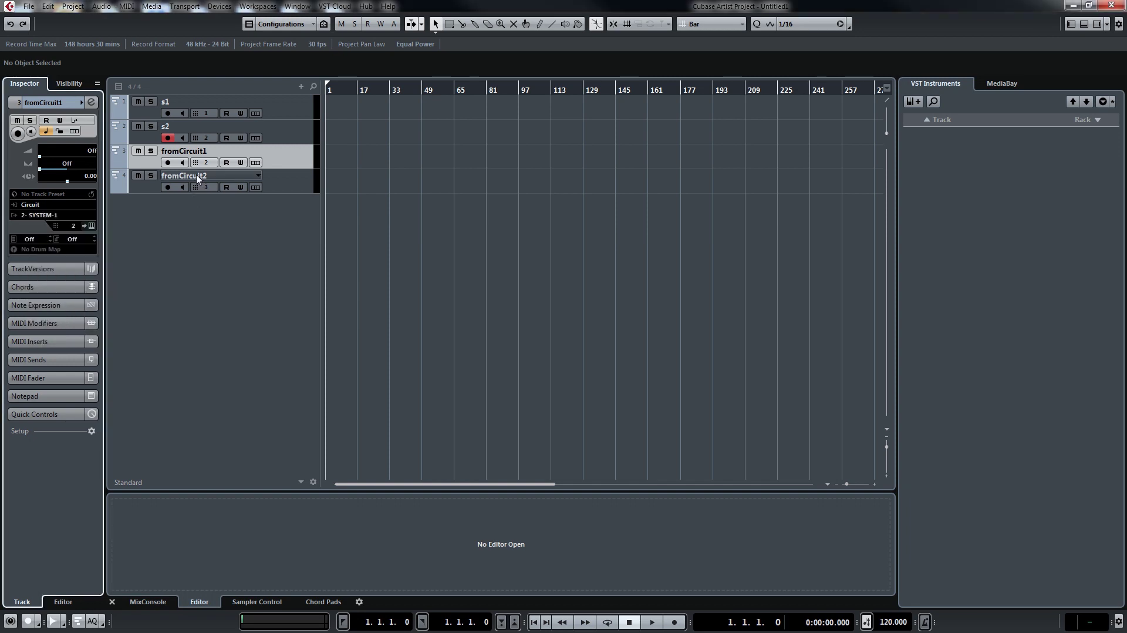
{"action": "left_click", "coordinate": [207, 164]}
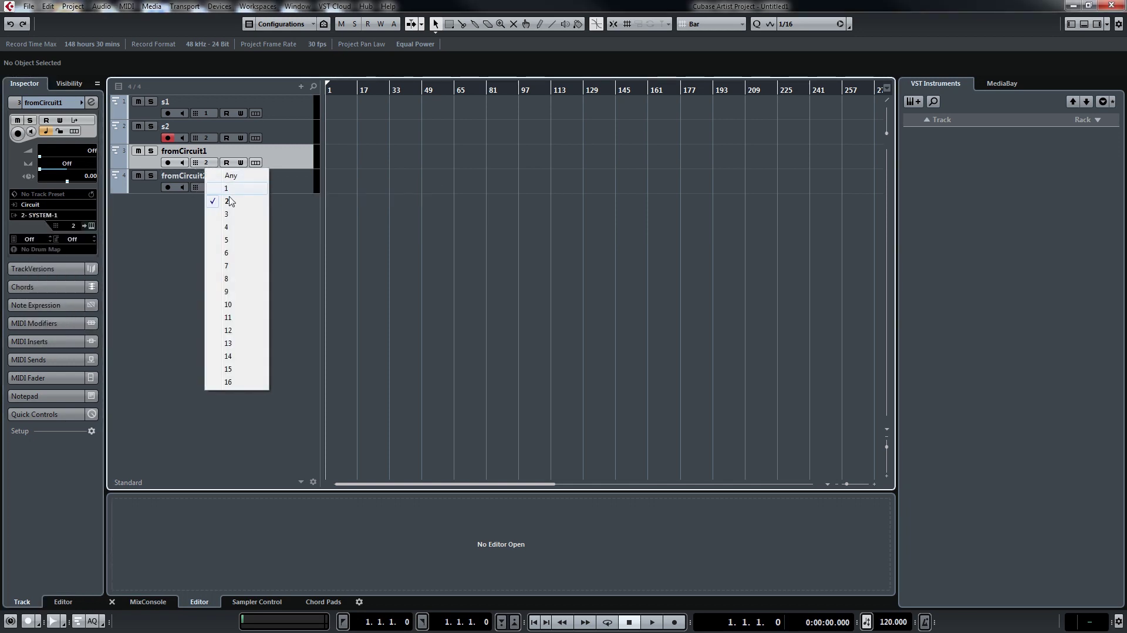
{"action": "left_click", "coordinate": [227, 189]}
- Route fromCircuit2 from Circuit to 2- SYSTEM-1 on MIDI channel 2
{"action": "left_click", "coordinate": [197, 179]}
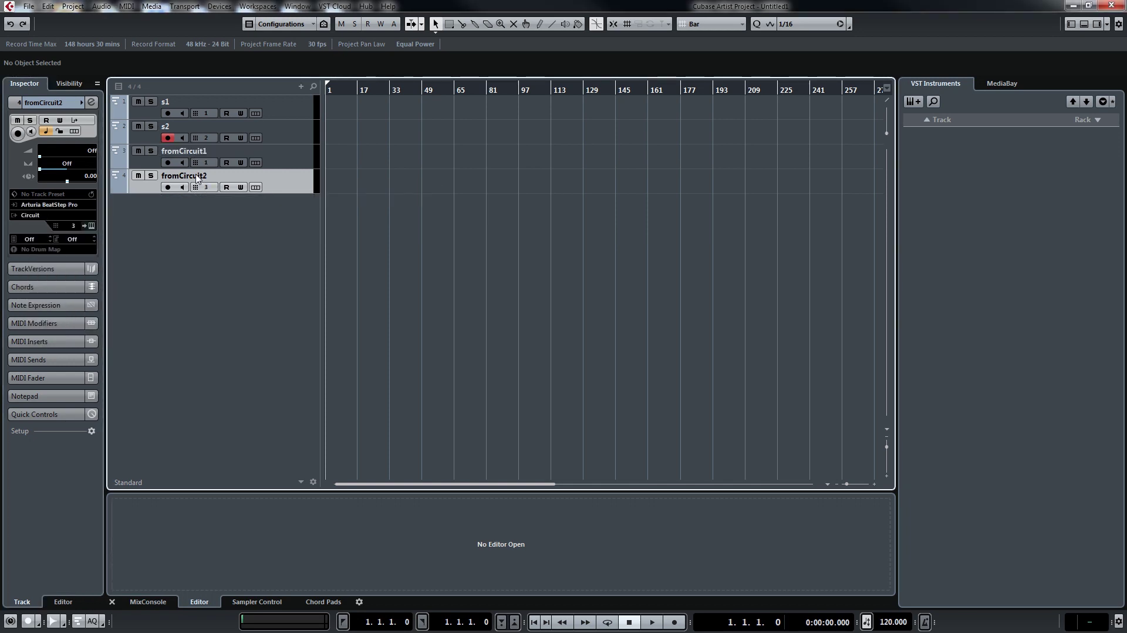
{"action": "left_click", "coordinate": [63, 204]}
{"action": "left_click", "coordinate": [75, 284]}
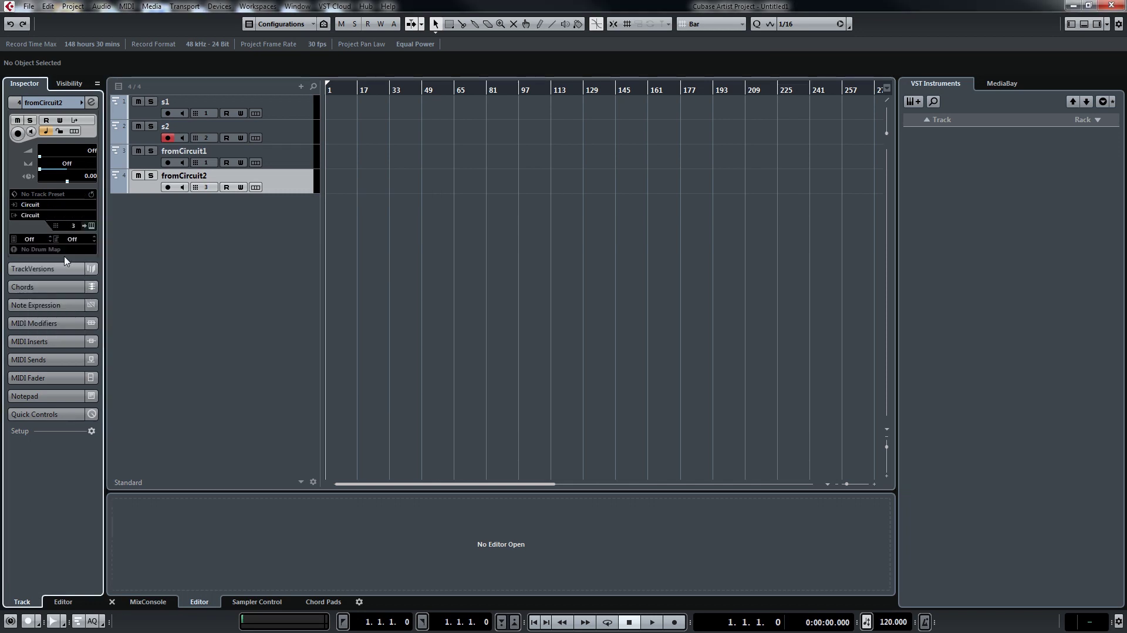
{"action": "left_click", "coordinate": [40, 216]}
{"action": "left_click", "coordinate": [71, 322]}
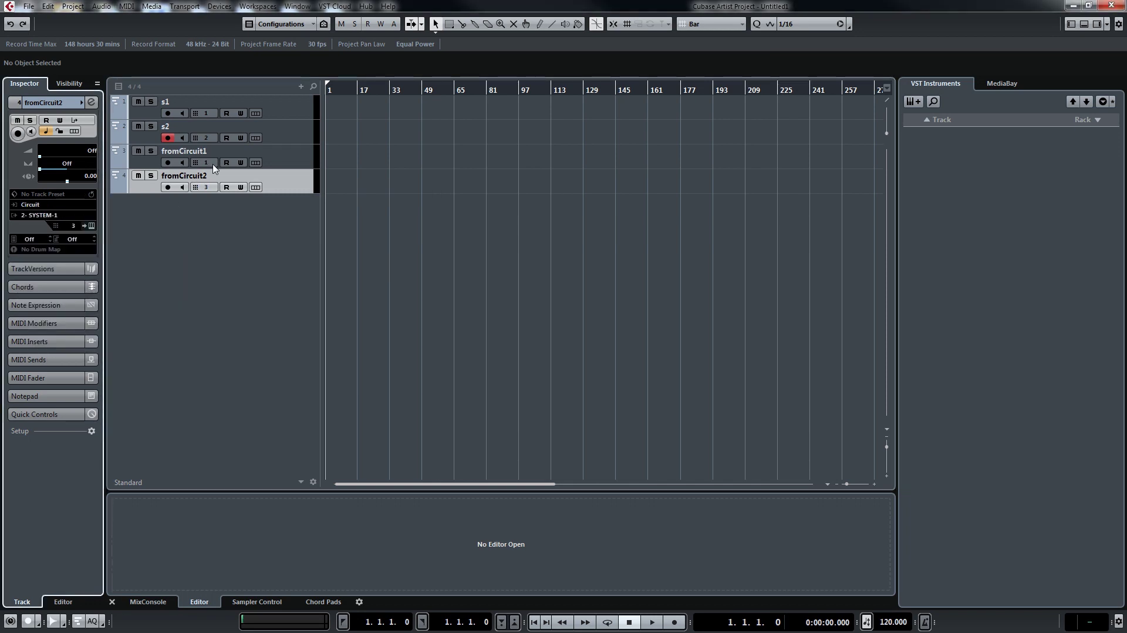
{"action": "left_click", "coordinate": [205, 189]}
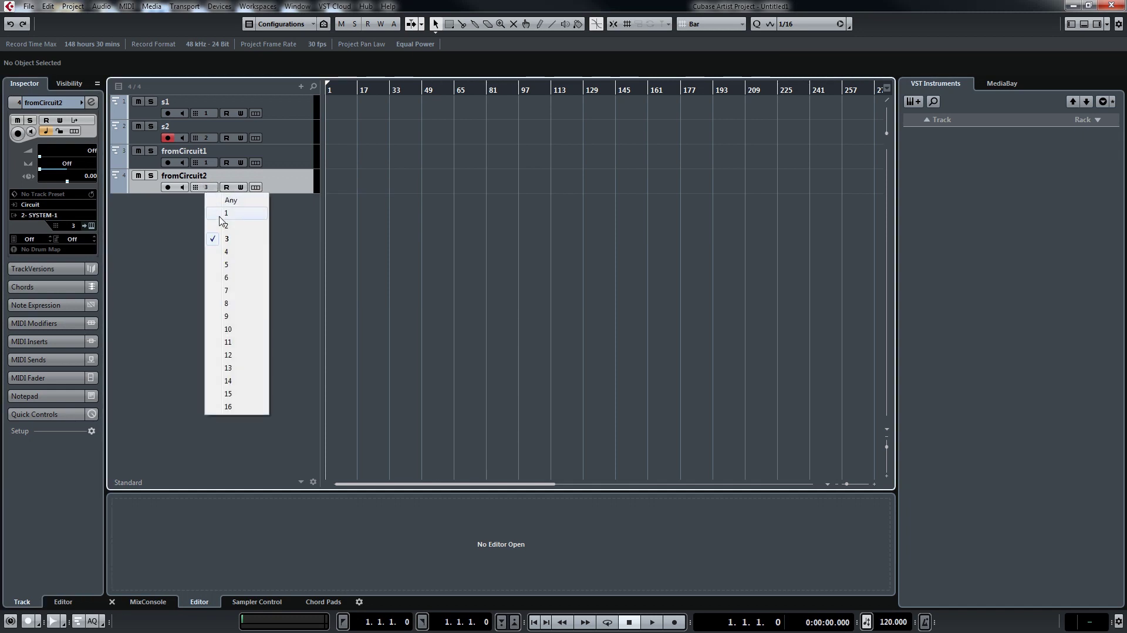
{"action": "left_click", "coordinate": [222, 227]}
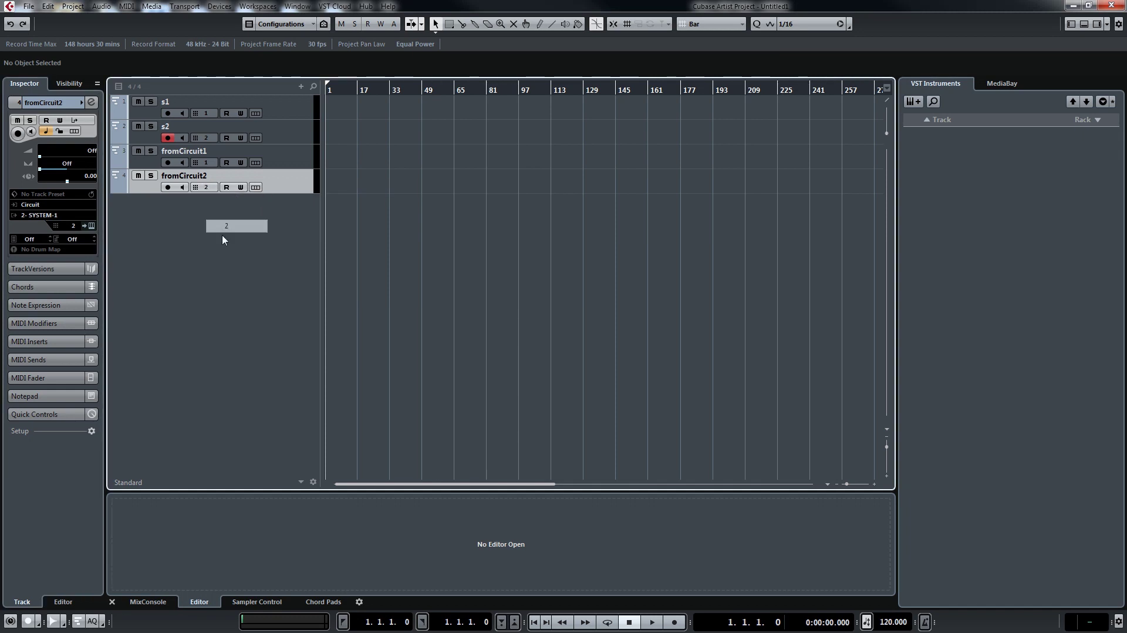
- Give fromCircuit1 a local input transformer with the Pass CH 01 channel-filtering preset
{"action": "left_click", "coordinate": [125, 150]}
{"action": "left_click", "coordinate": [81, 120]}
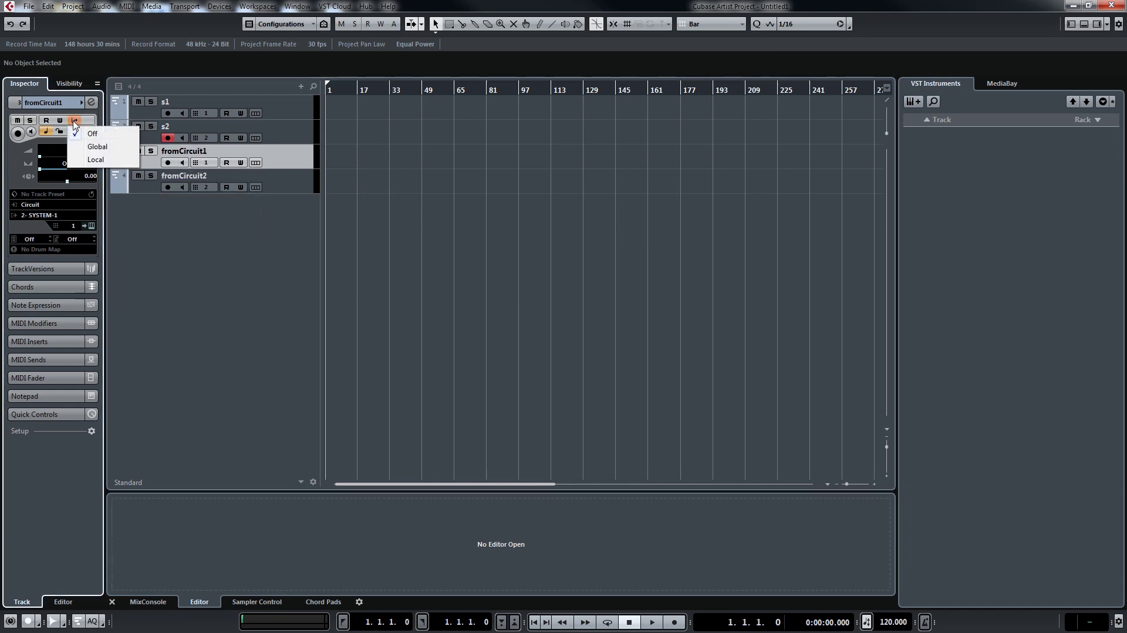
{"action": "left_click", "coordinate": [100, 157]}
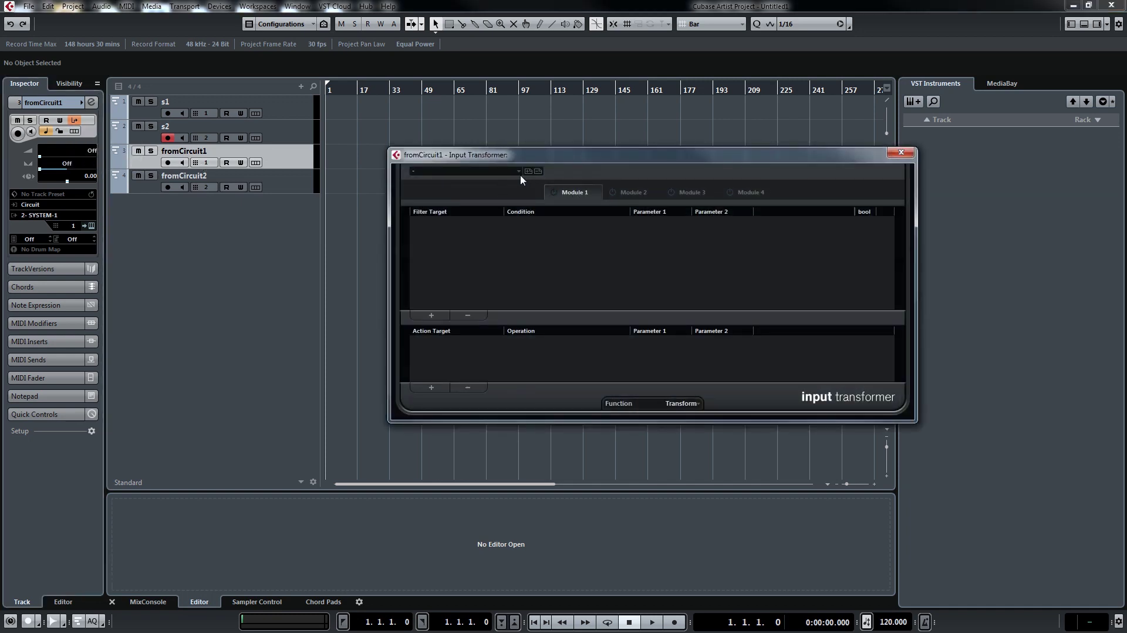
{"action": "left_click", "coordinate": [519, 172]}
{"action": "mouse_move", "coordinate": [499, 188]}
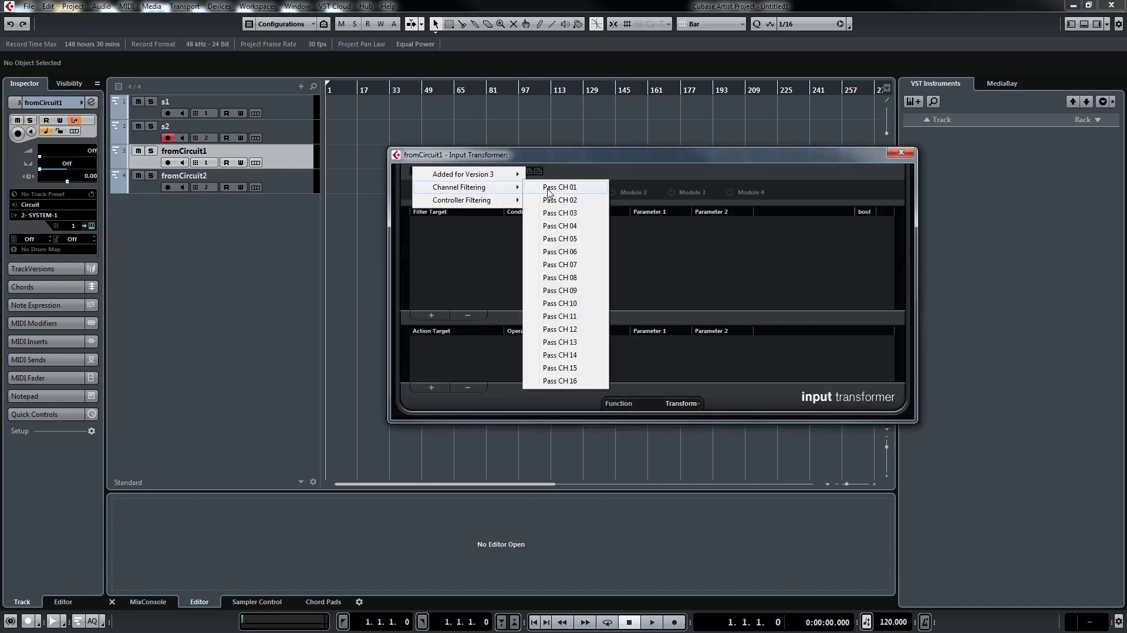
{"action": "left_click", "coordinate": [549, 188]}
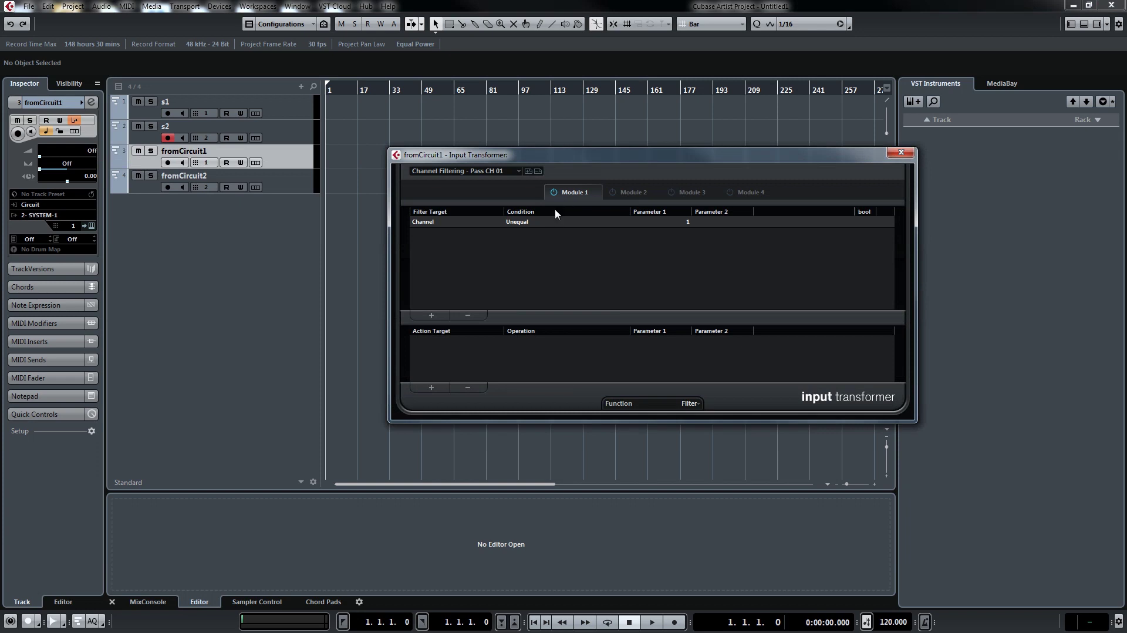
{"action": "left_click", "coordinate": [899, 154]}
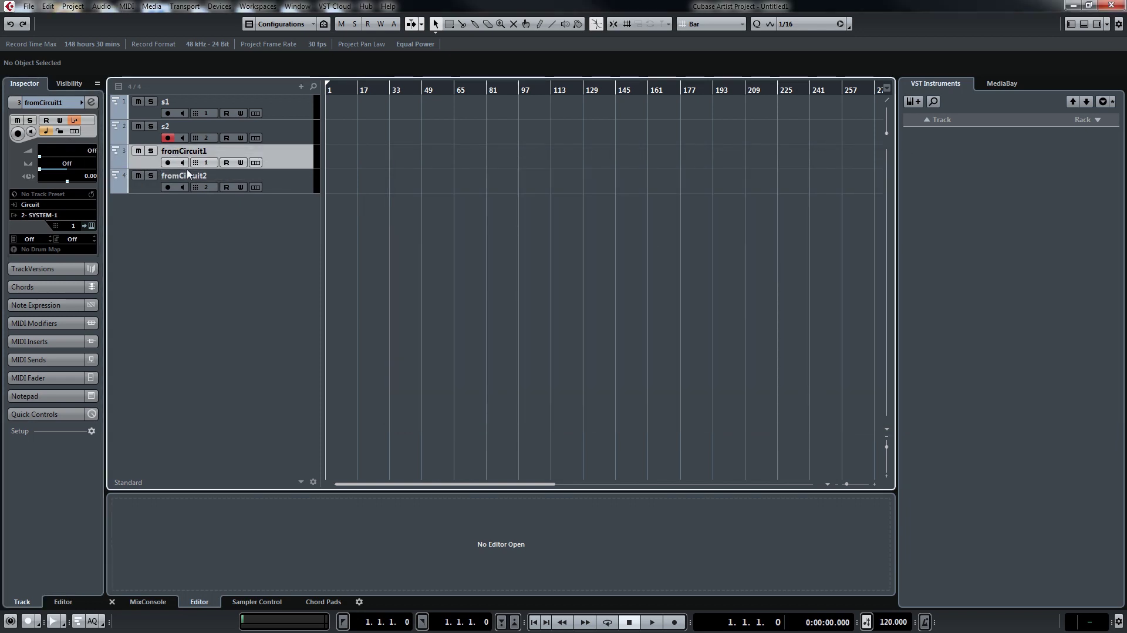
- Give fromCircuit2 a local input transformer with the Pass CH 02 channel-filtering preset
{"action": "left_click", "coordinate": [127, 178]}
{"action": "left_click", "coordinate": [75, 119]}
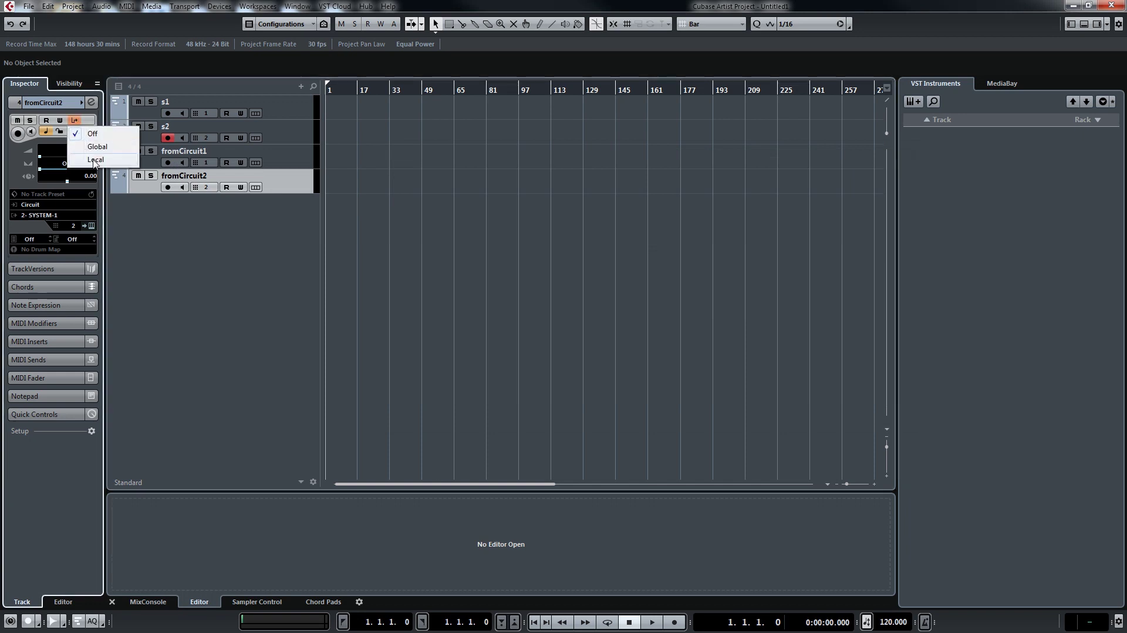
{"action": "left_click", "coordinate": [95, 160]}
{"action": "left_click", "coordinate": [507, 171]}
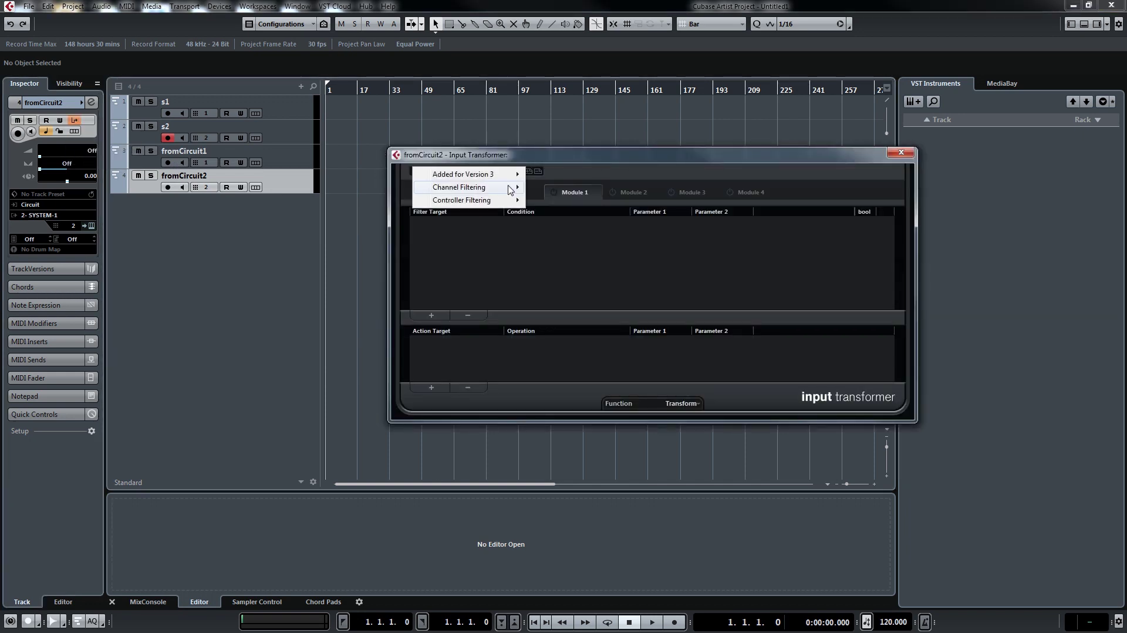
{"action": "mouse_move", "coordinate": [509, 187]}
{"action": "left_click", "coordinate": [551, 200]}
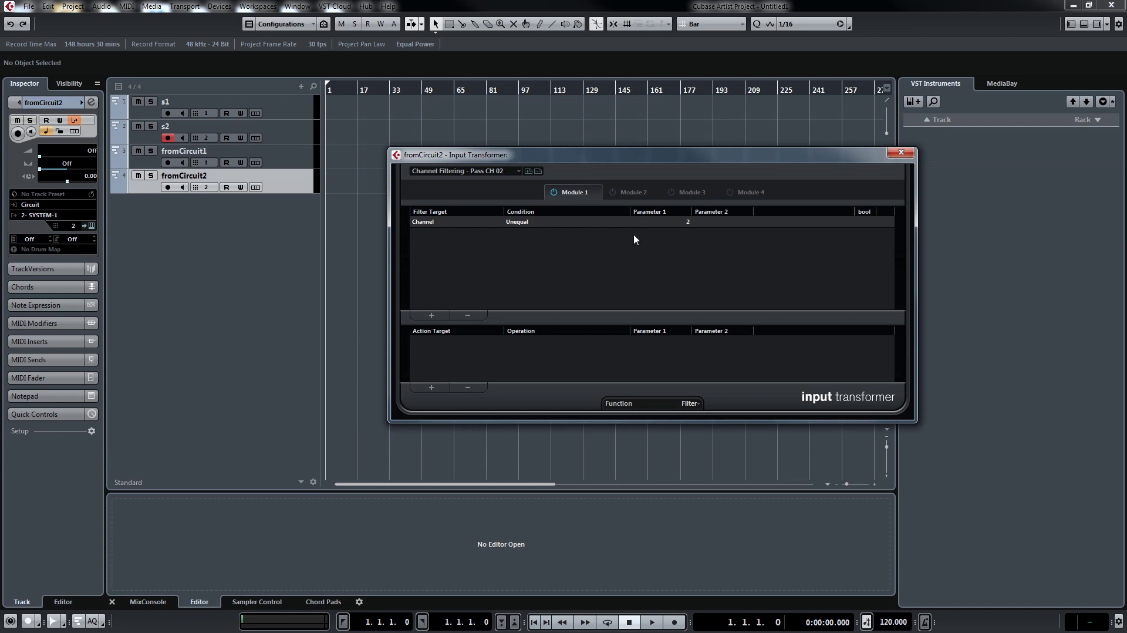
{"action": "left_click", "coordinate": [901, 154]}
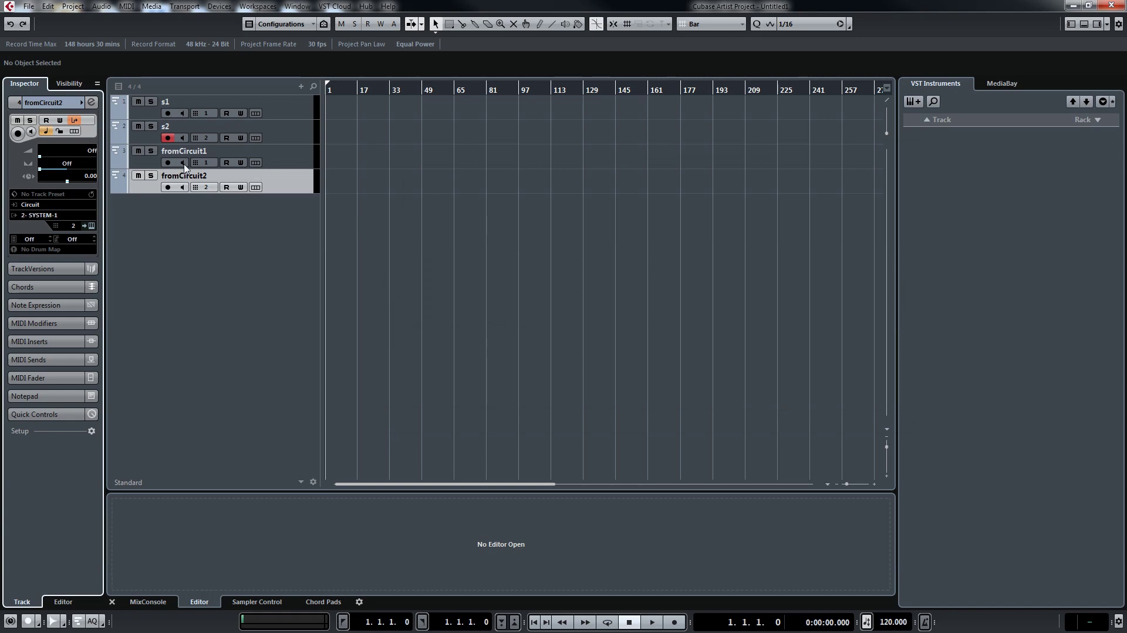